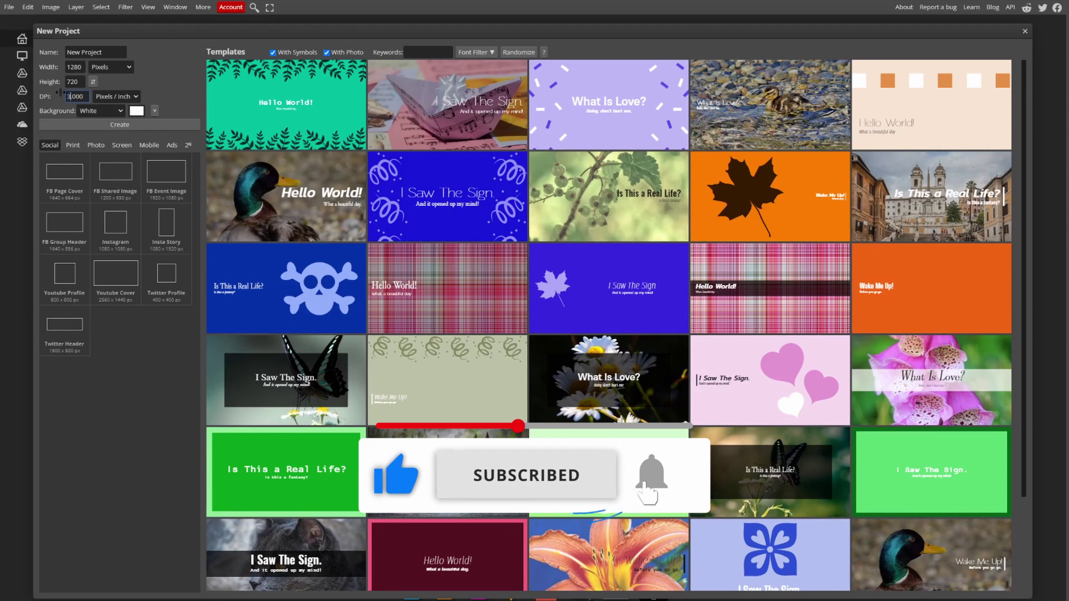
# Create a 4500 × 5400 px project at 300 pixels/inch with a transparent background, and unlock its Background layer
pyautogui.write('300')
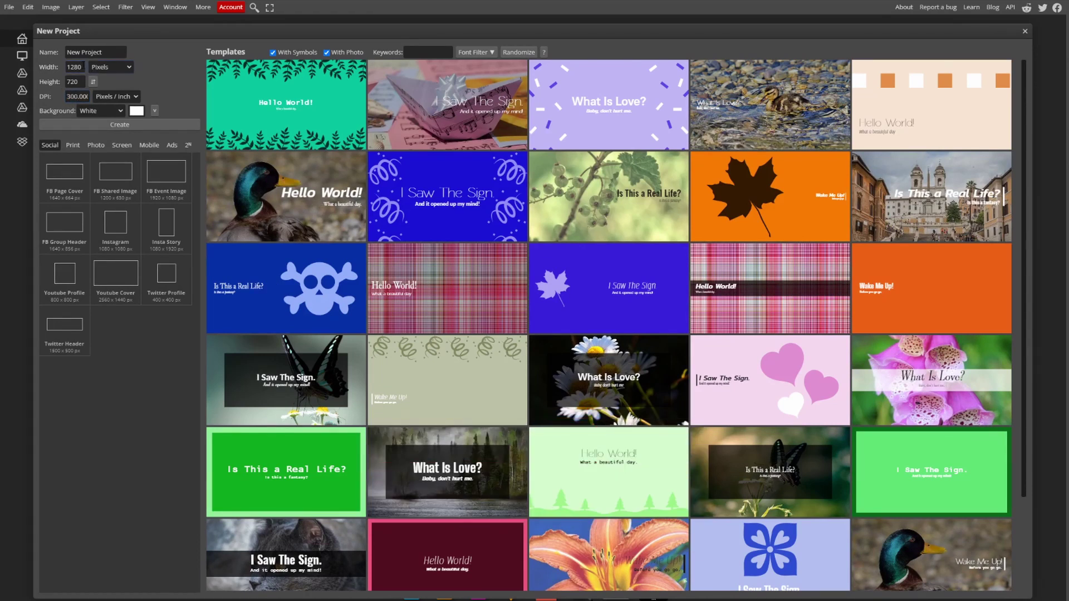
pyautogui.doubleClick(67, 67)
pyautogui.write('4500')
pyautogui.press('Tab')
pyautogui.write('5400')
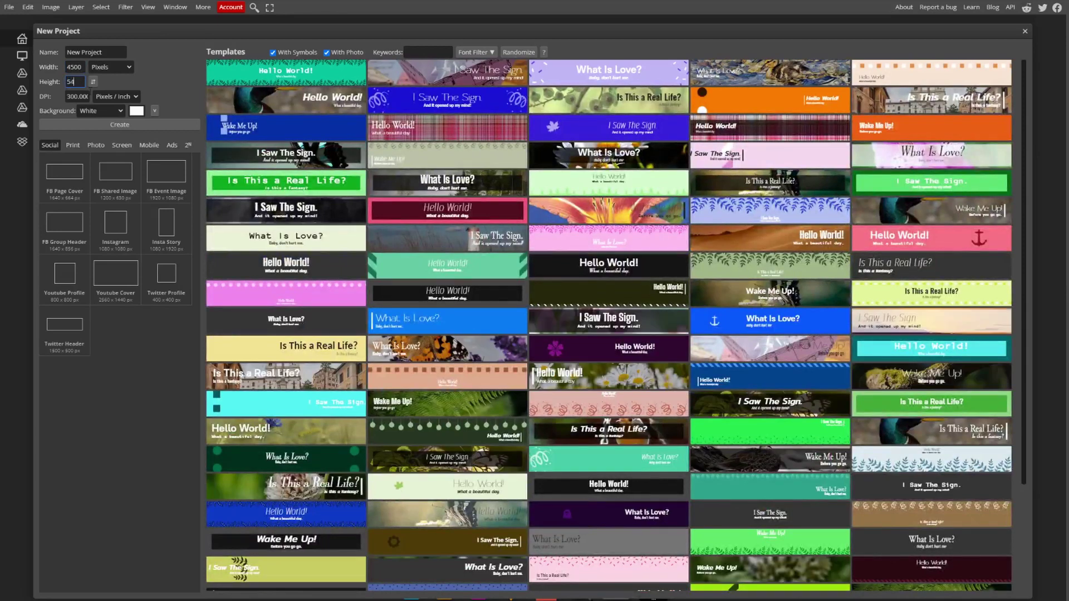
pyautogui.click(103, 111)
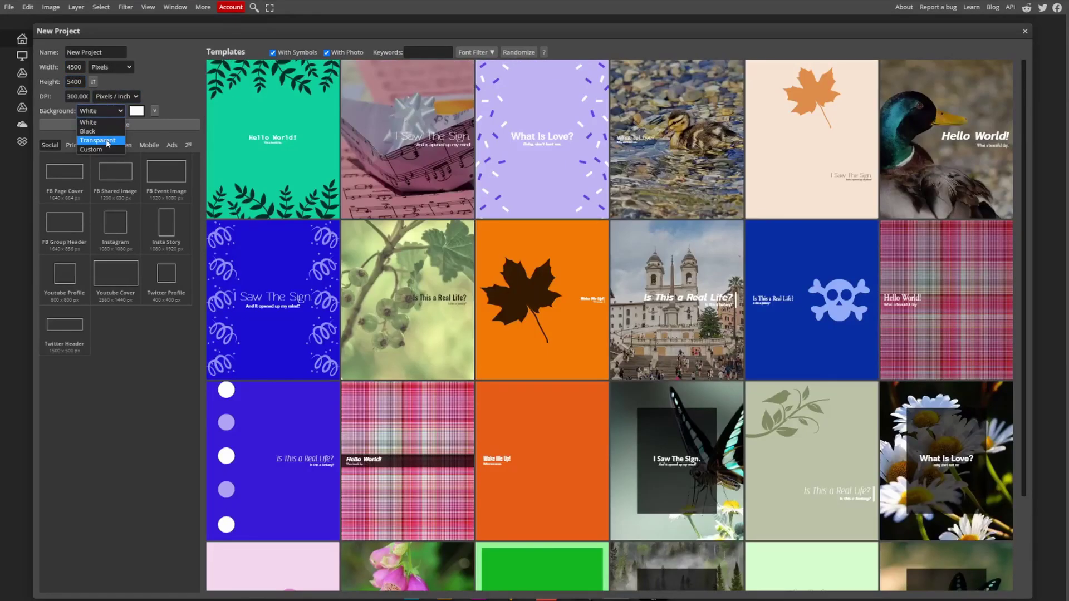
pyautogui.click(154, 127)
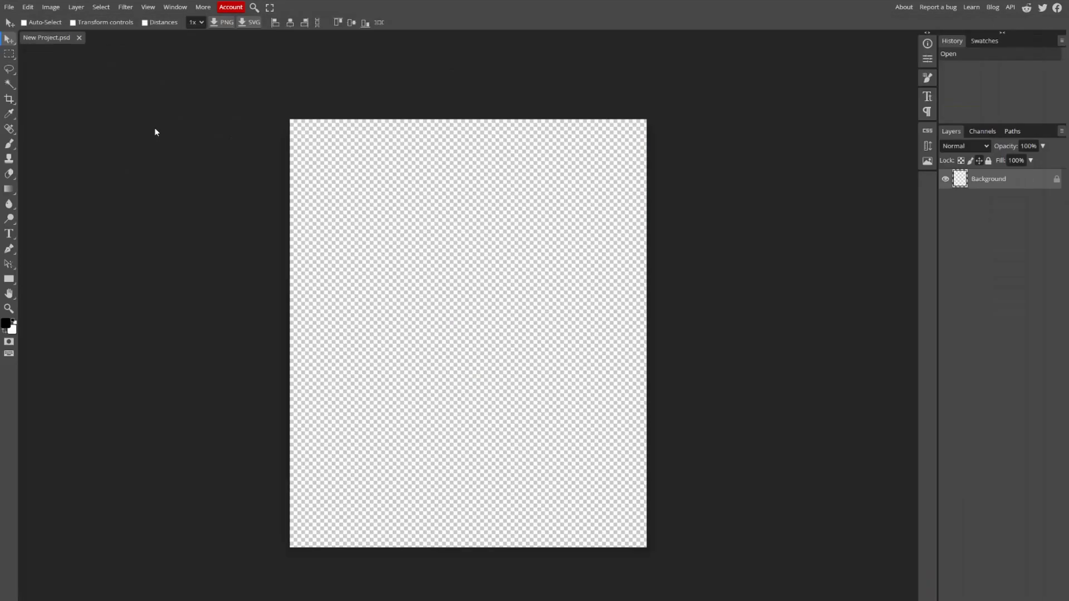
pyautogui.scroll(1, 533, 275)
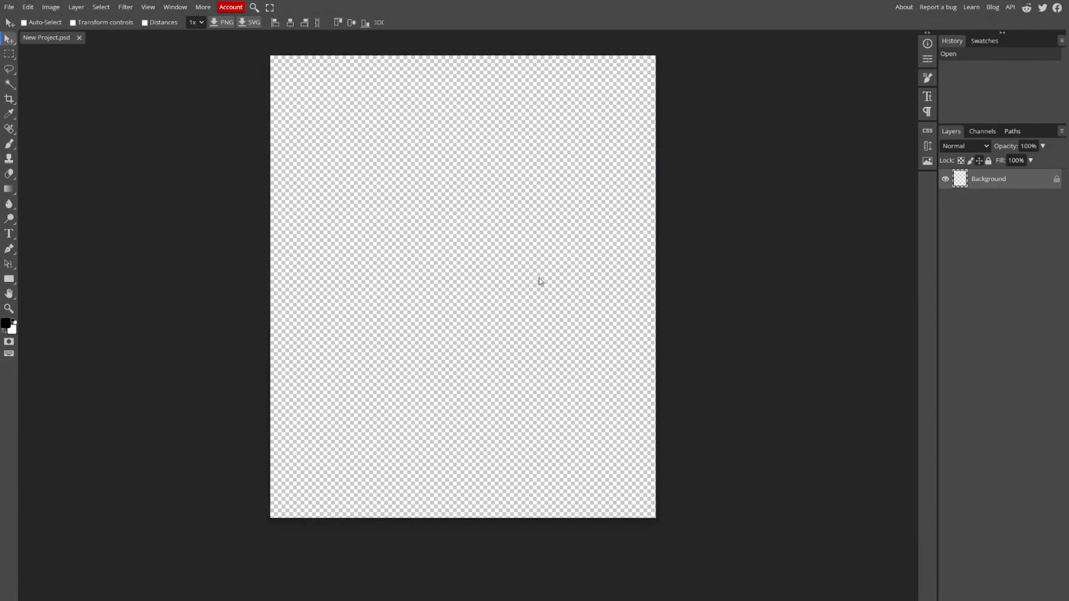
pyautogui.click(1057, 179)
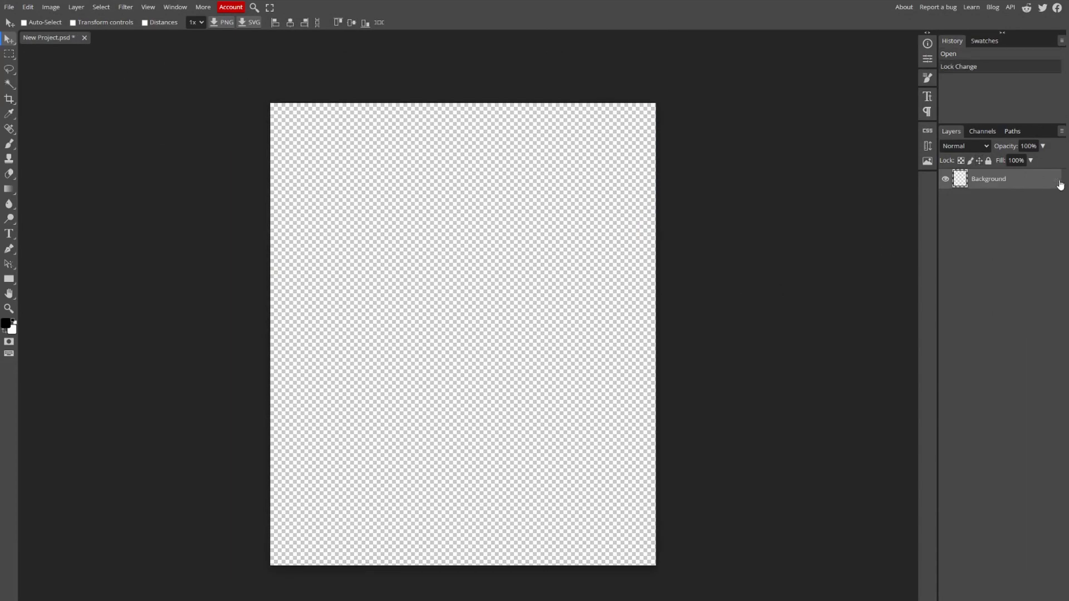
# Add the text "DAD" across the upper part of the canvas in Coda Caption ExtraBold at size 2200 px
pyautogui.moveTo(9, 234); pyautogui.dragTo(71, 236)
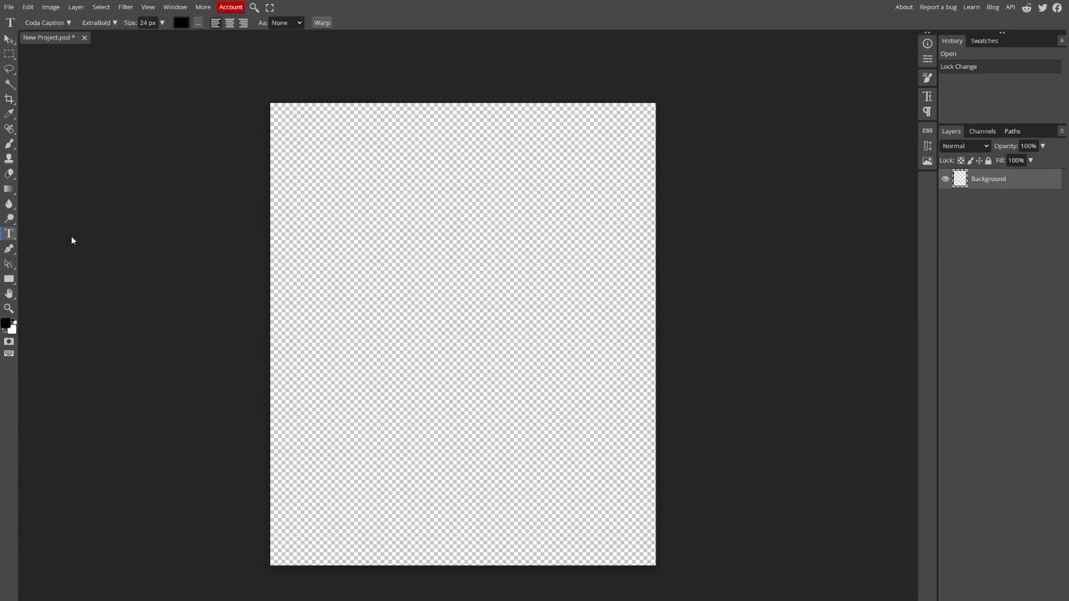
pyautogui.click(68, 23)
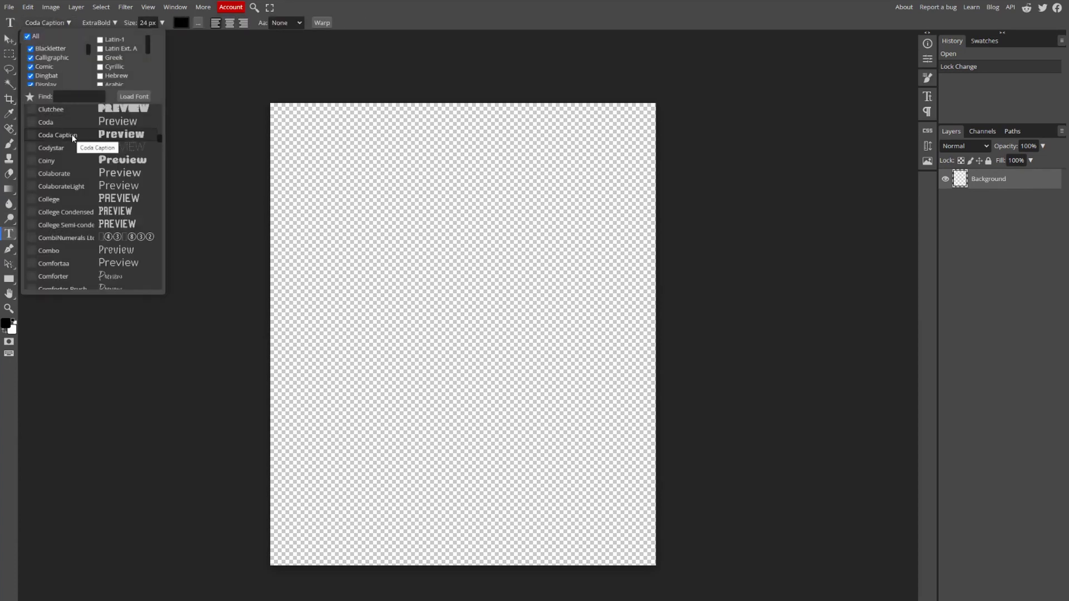
pyautogui.click(88, 135)
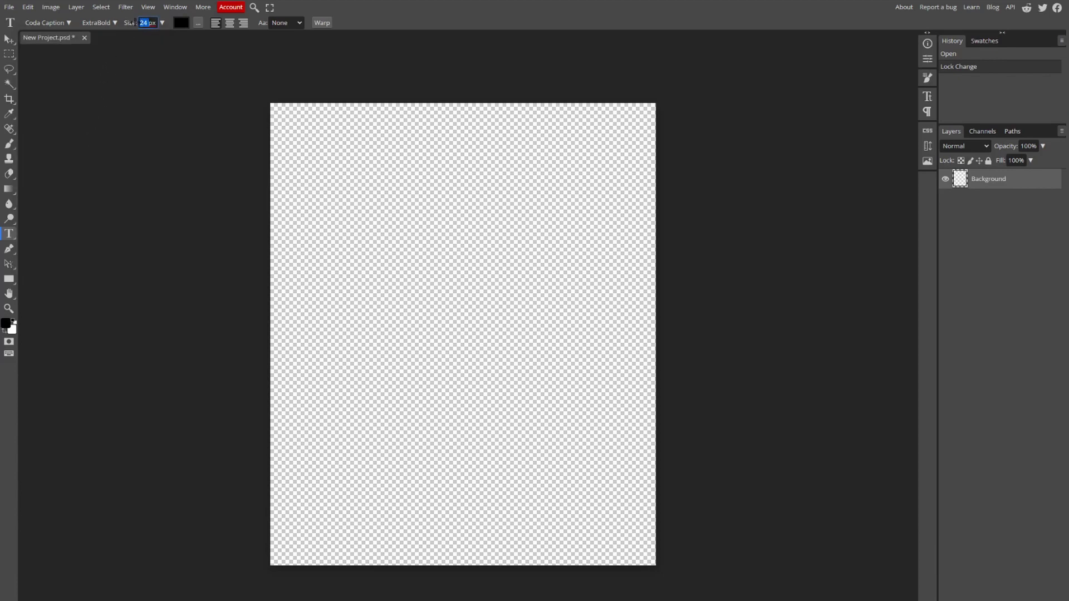
pyautogui.write('2200')
pyautogui.moveTo(270, 152); pyautogui.dragTo(653, 328)
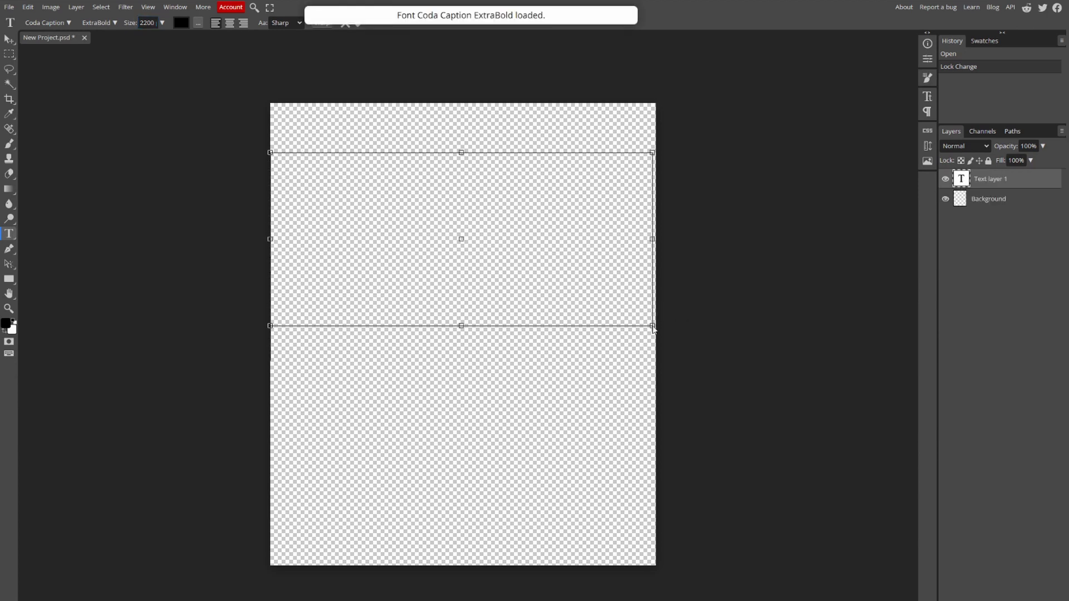
pyautogui.write('DAD')
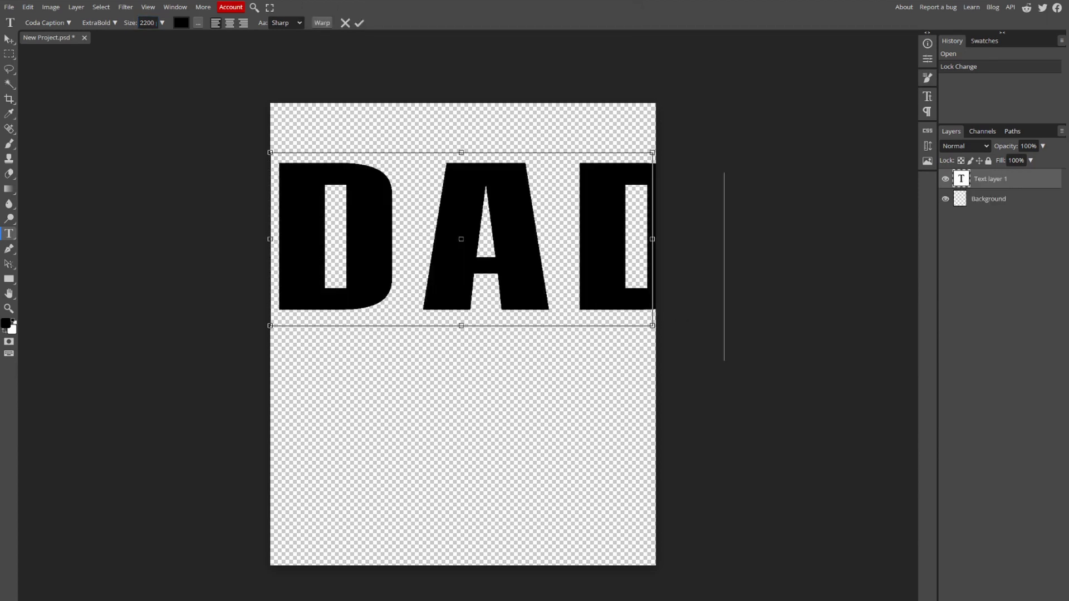
# Tighten the tracking of the DAD text to -145% and rasterize its text layer
pyautogui.moveTo(275, 239); pyautogui.dragTo(674, 251)
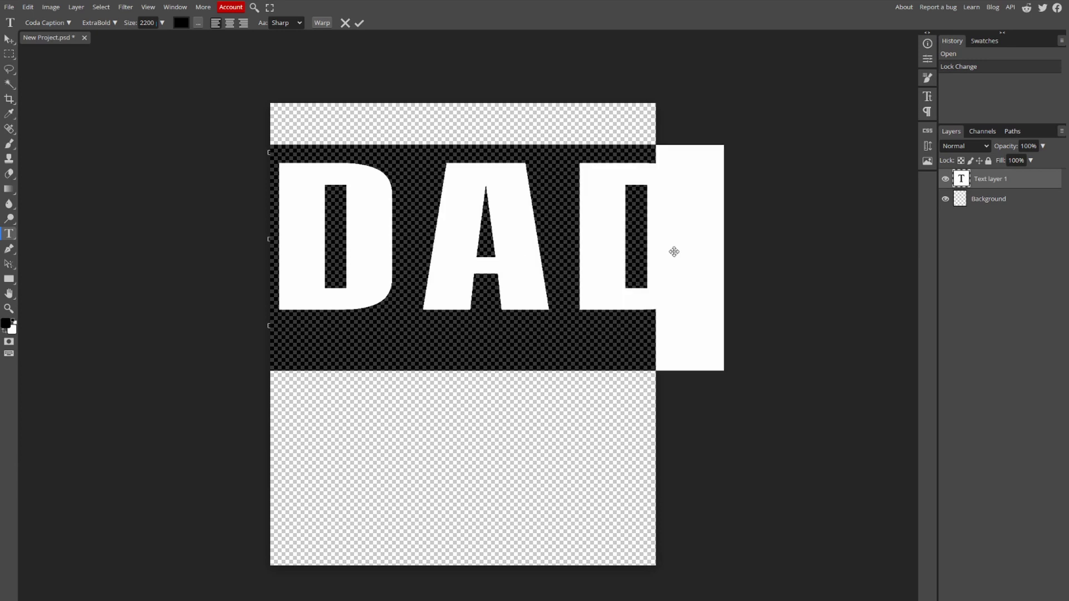
pyautogui.click(928, 100)
pyautogui.click(901, 79)
pyautogui.moveTo(877, 92); pyautogui.dragTo(870, 92)
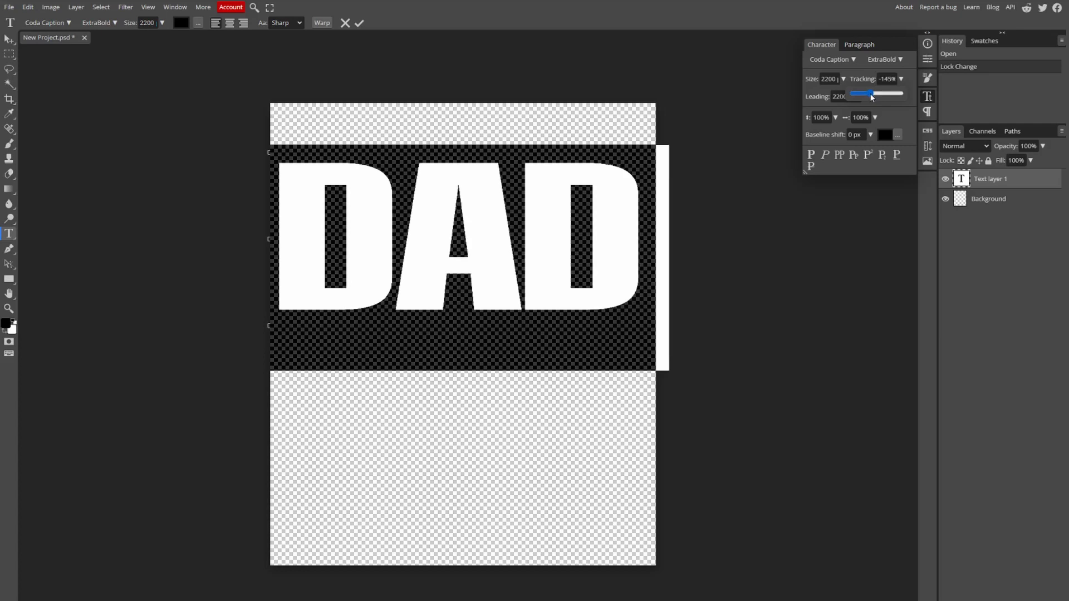
pyautogui.click(639, 146)
pyautogui.click(517, 239)
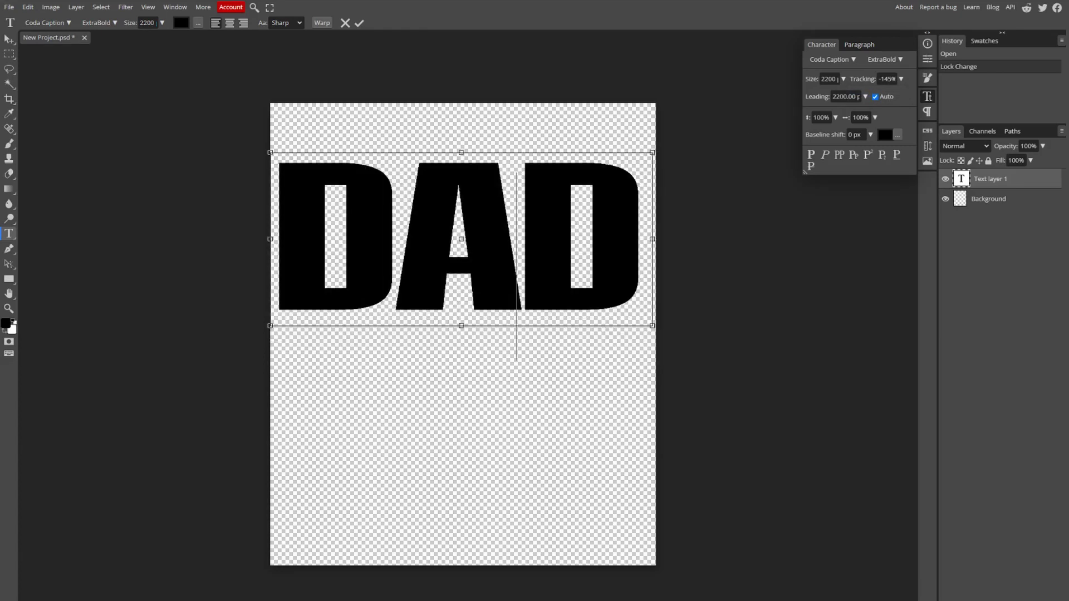
pyautogui.click(926, 97)
pyautogui.rightClick(995, 179)
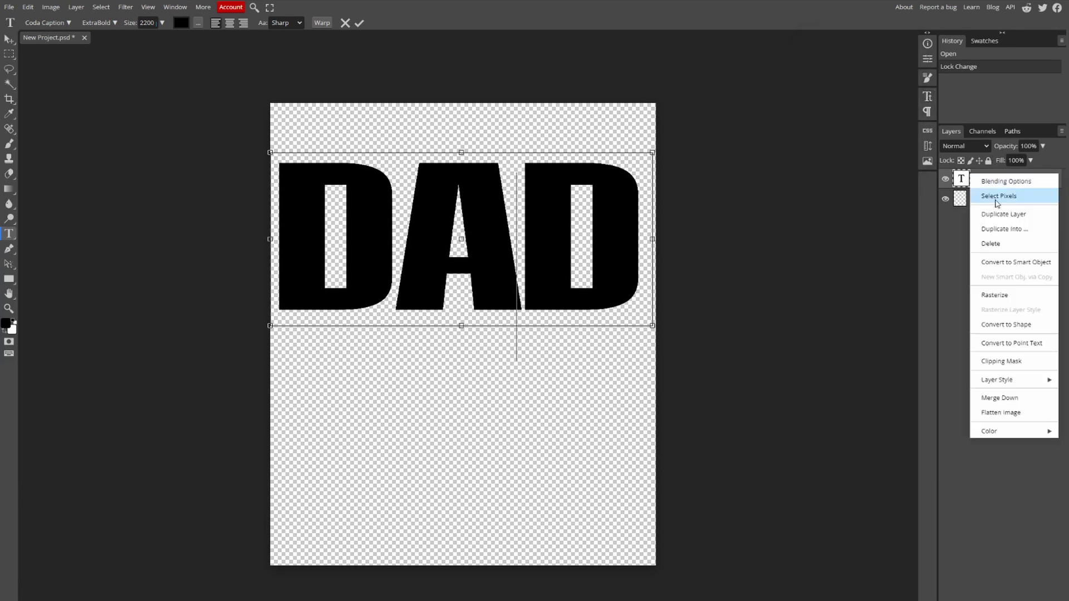
pyautogui.click(992, 299)
# Centre the DAD lettering horizontally on the canvas with Free Transform, at about X 2250 px, Y 1485 px, and deselect it
pyautogui.scroll(2, 425, 319)
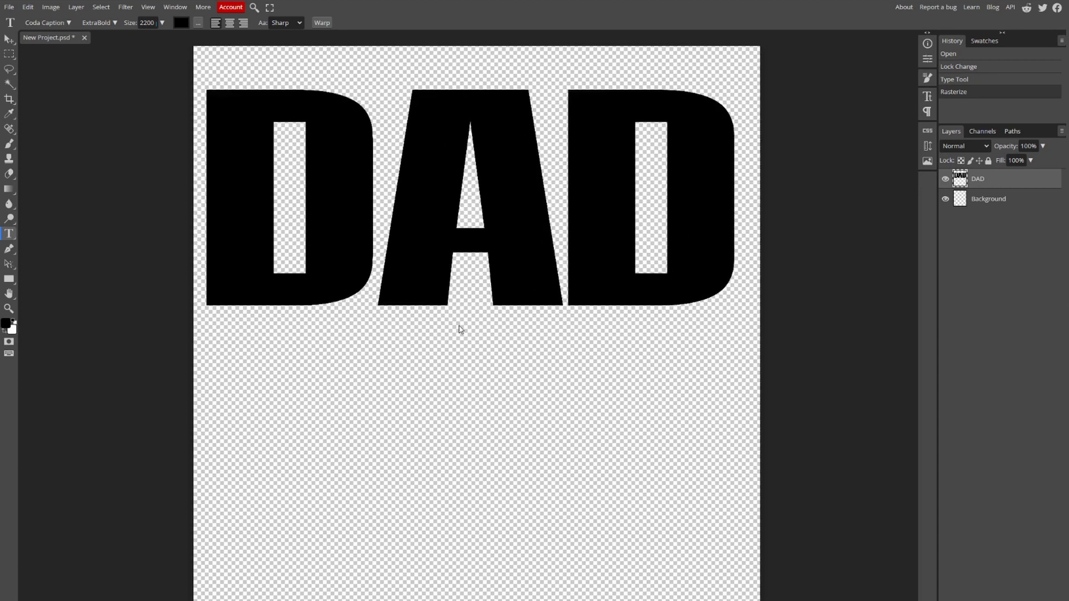
pyautogui.scroll(2, 459, 328)
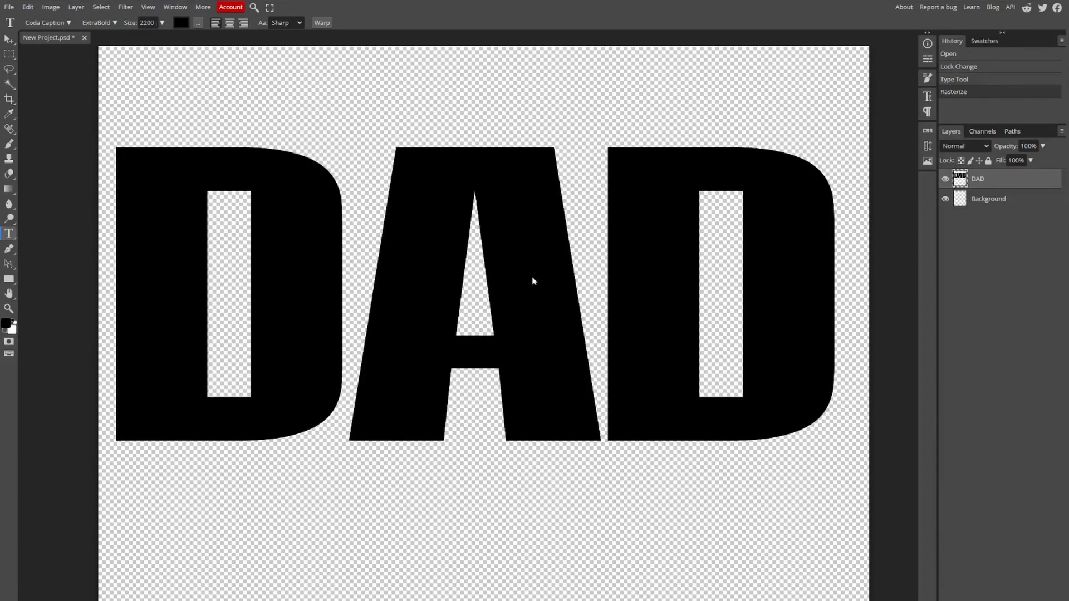
pyautogui.hotkey('ctrl', 'a')
pyautogui.hotkey('ctrl', 'Up')
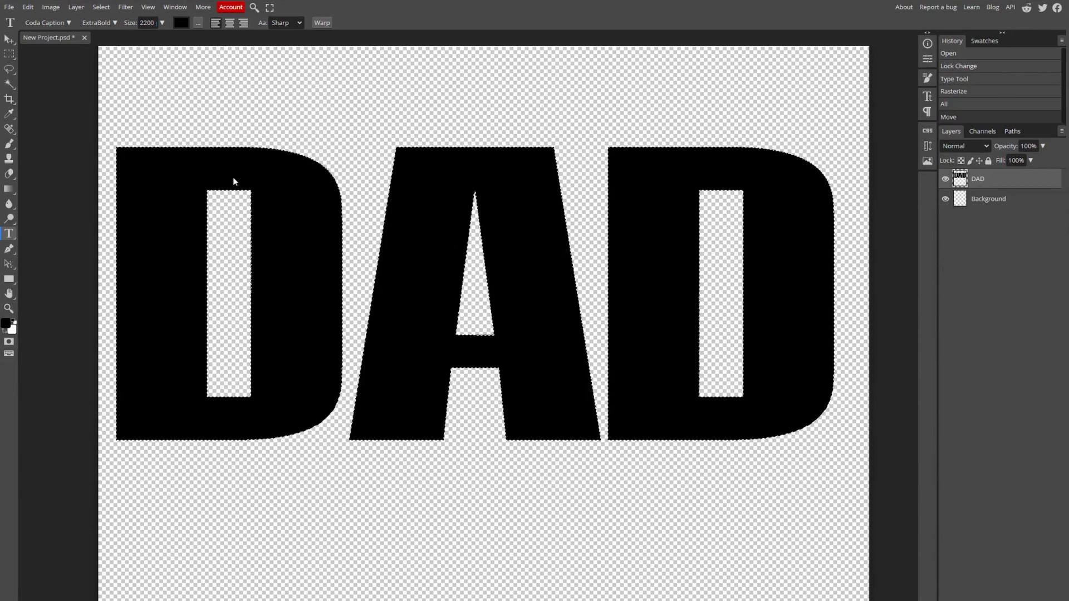
pyautogui.click(27, 7)
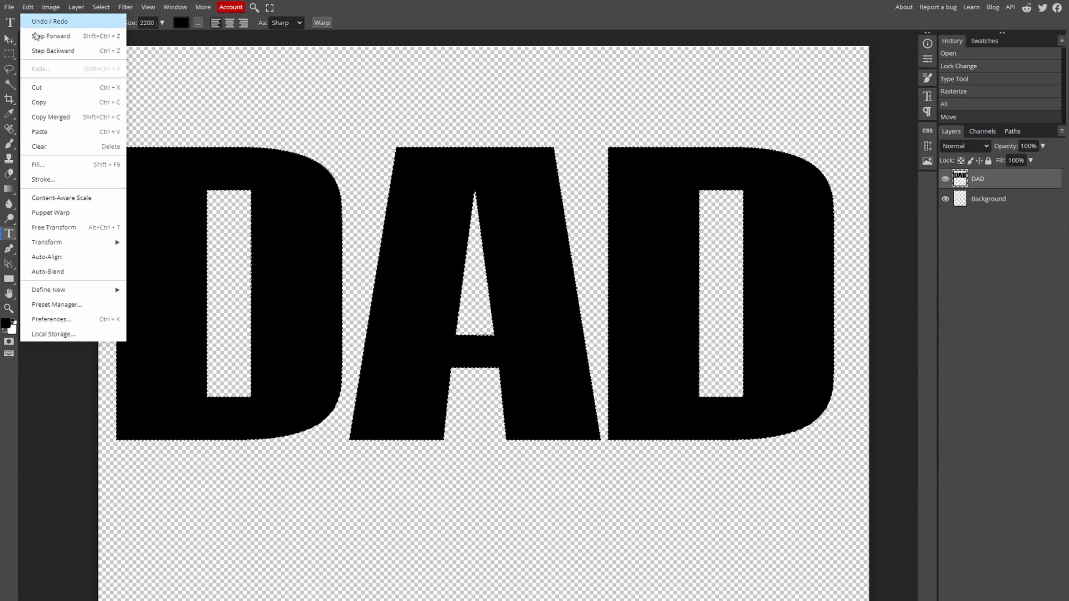
pyautogui.click(69, 228)
pyautogui.moveTo(432, 133); pyautogui.dragTo(436, 132)
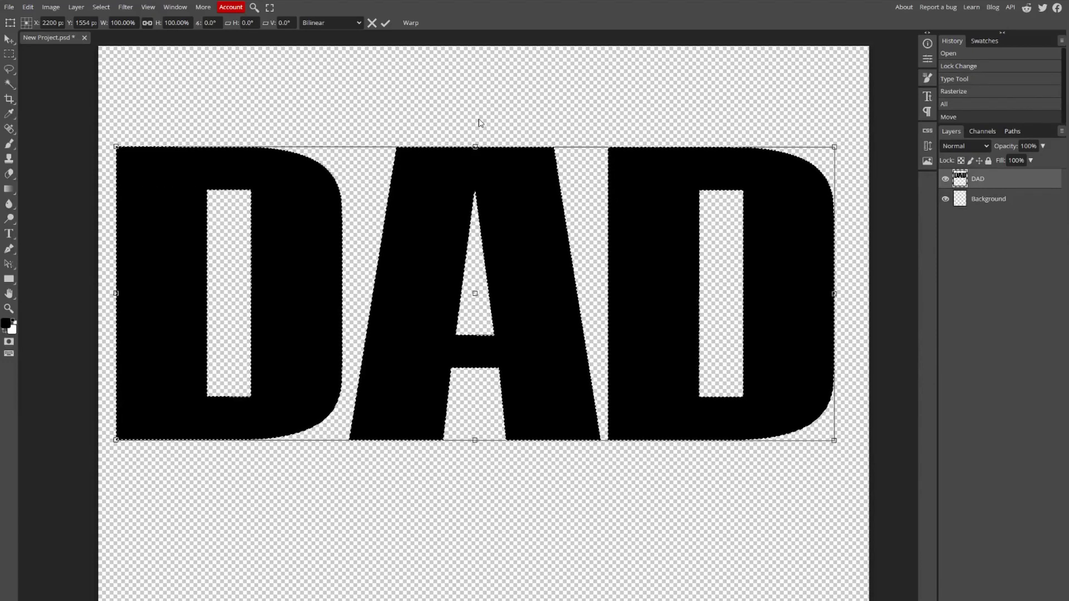
pyautogui.moveTo(500, 188); pyautogui.dragTo(541, 242)
pyautogui.scroll(2, 517, 211)
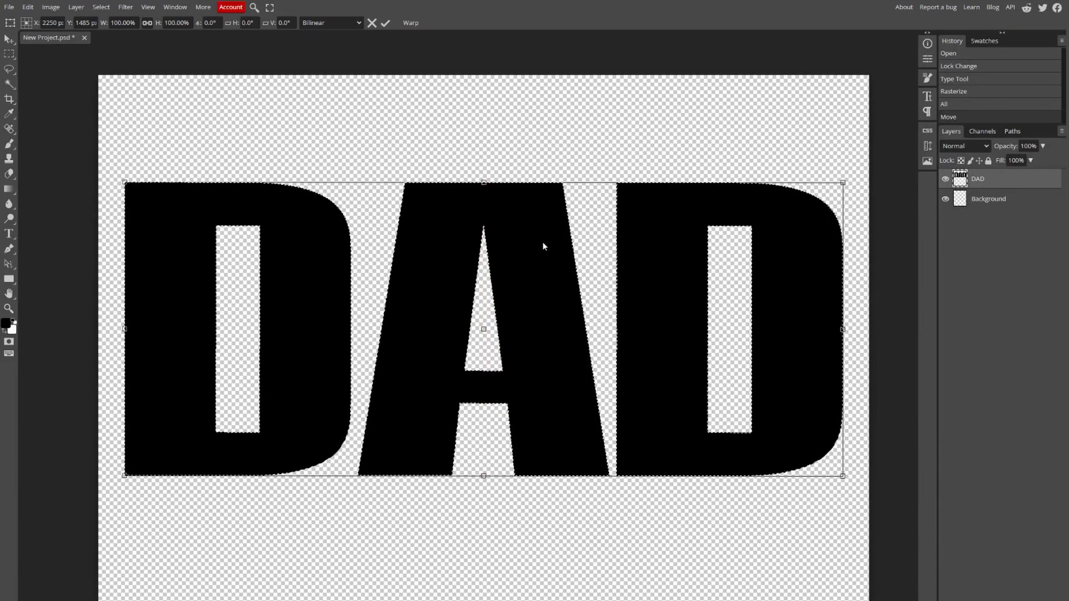
pyautogui.press('Return')
pyautogui.press('t')
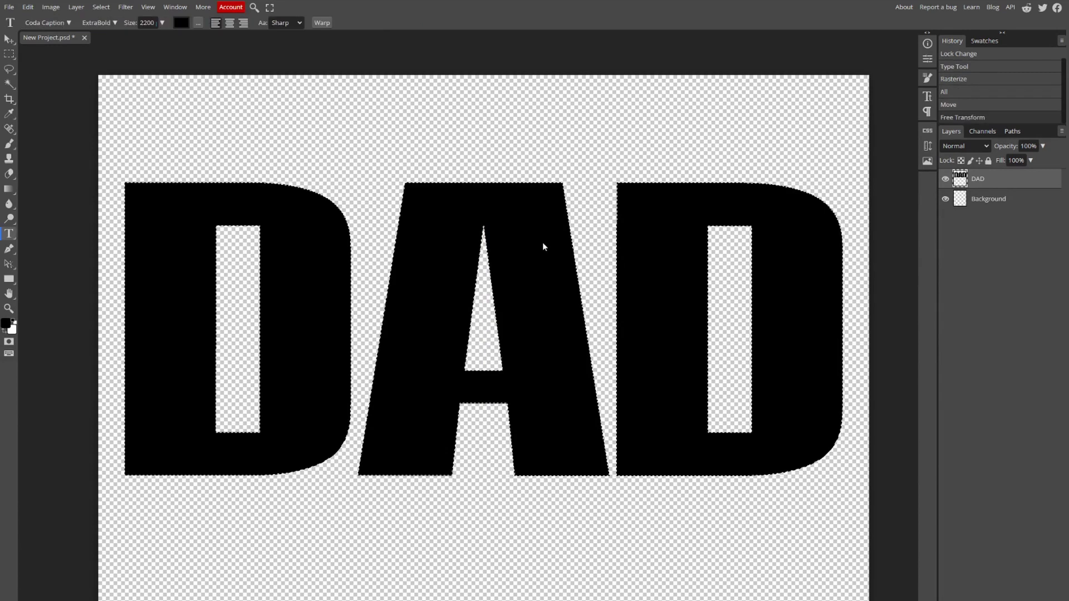
pyautogui.hotkey('ctrl', 'd')
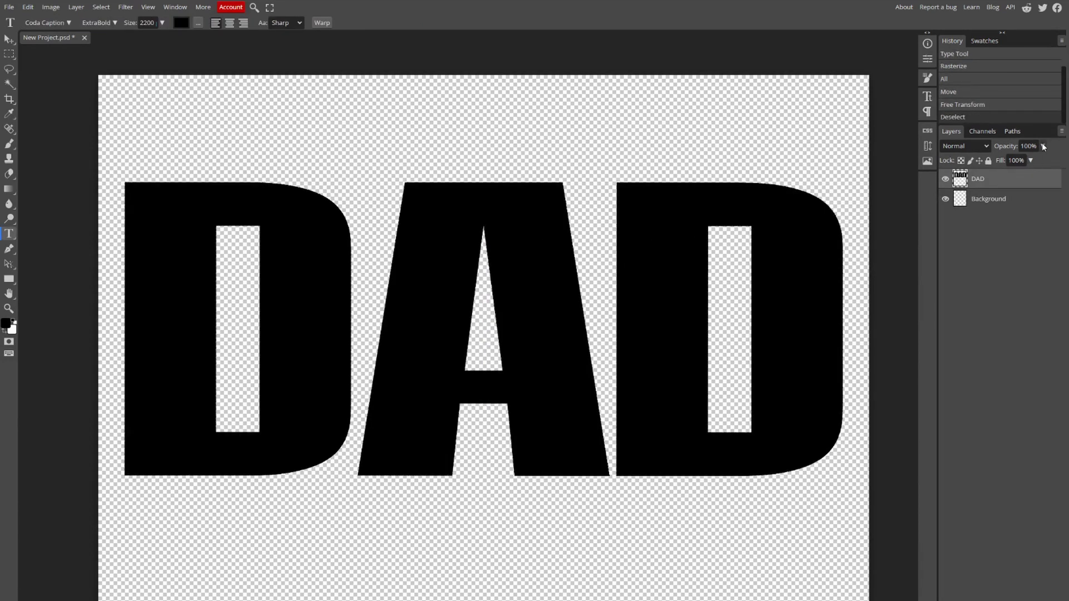
# Lower the DAD layer's opacity to 70% and add a new empty layer above it
pyautogui.moveTo(1043, 164); pyautogui.dragTo(1030, 164)
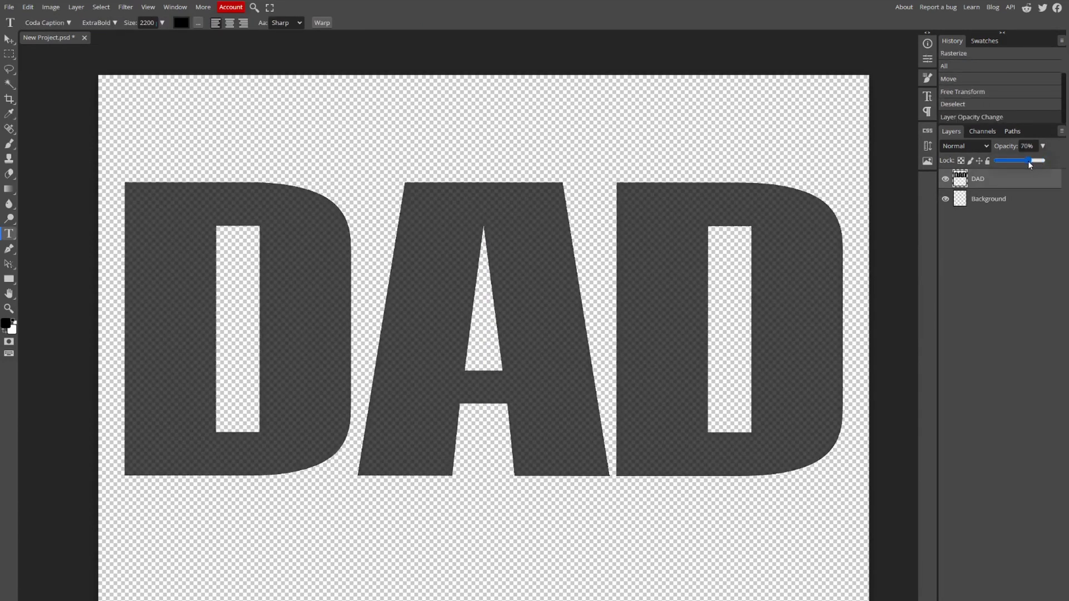
pyautogui.click(76, 7)
pyautogui.moveTo(139, 22)
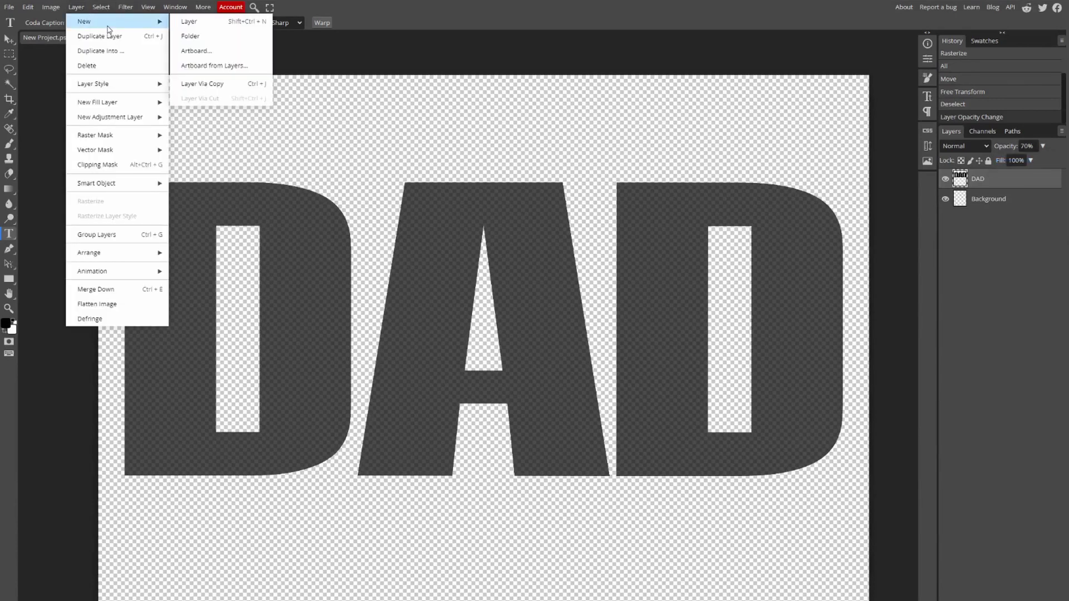
pyautogui.click(205, 23)
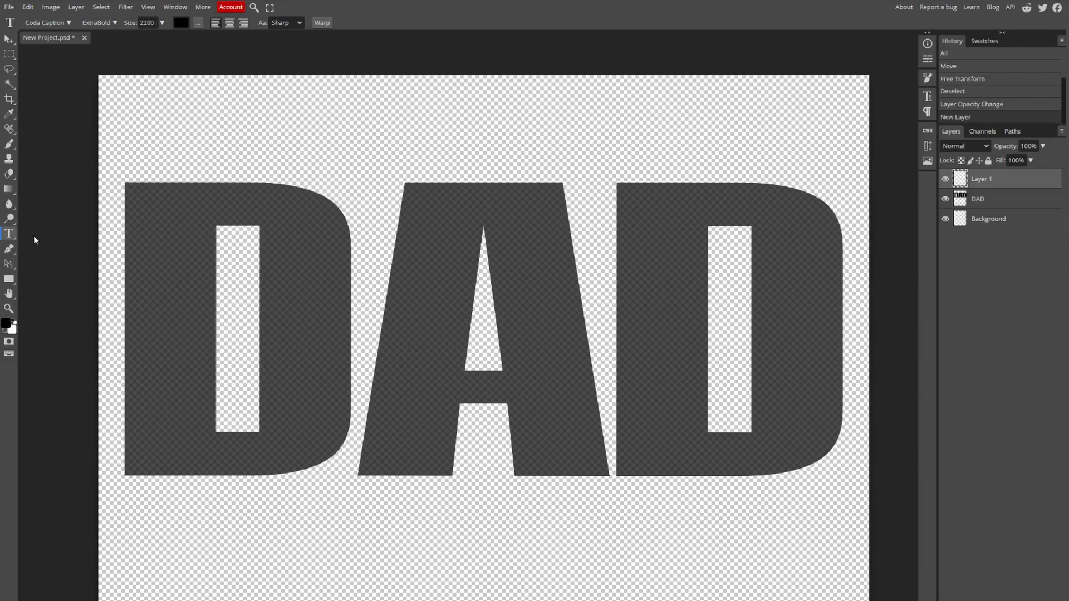
# Add the text line "THE MAN. THE MYTH. THE LEGEND." across the DAD letters at size 250 px
pyautogui.moveTo(95, 220); pyautogui.dragTo(872, 342)
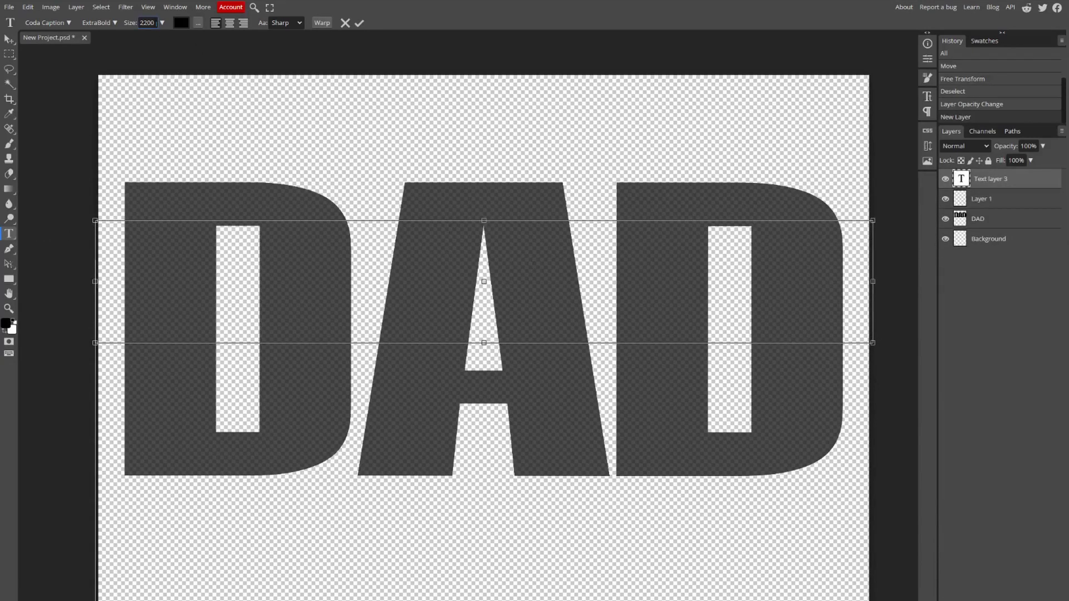
pyautogui.moveTo(158, 23); pyautogui.dragTo(132, 24)
pyautogui.write('25T')
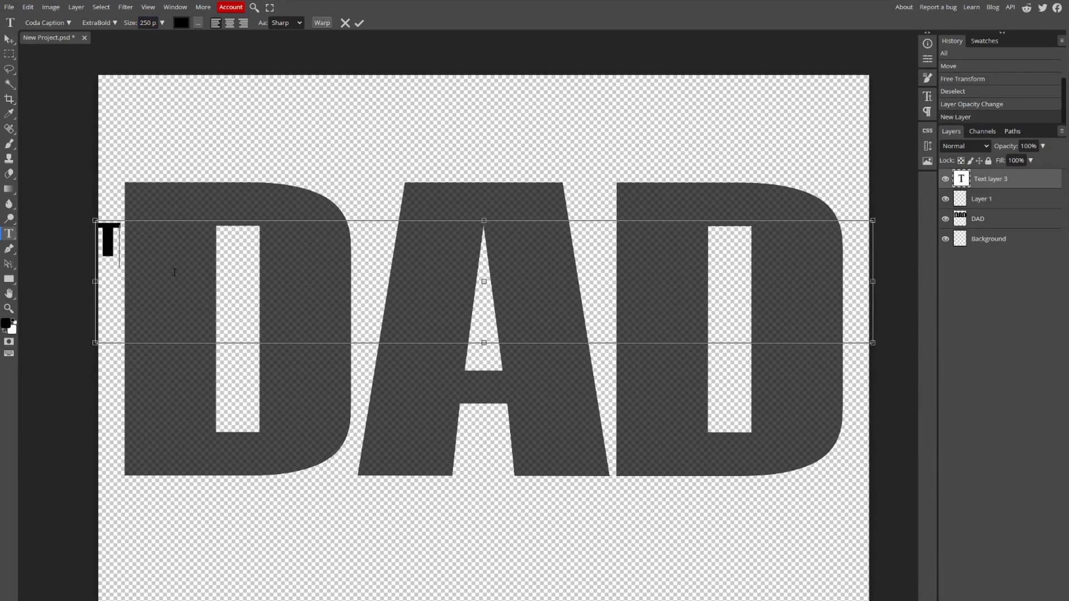
pyautogui.write('HE MAN. T')
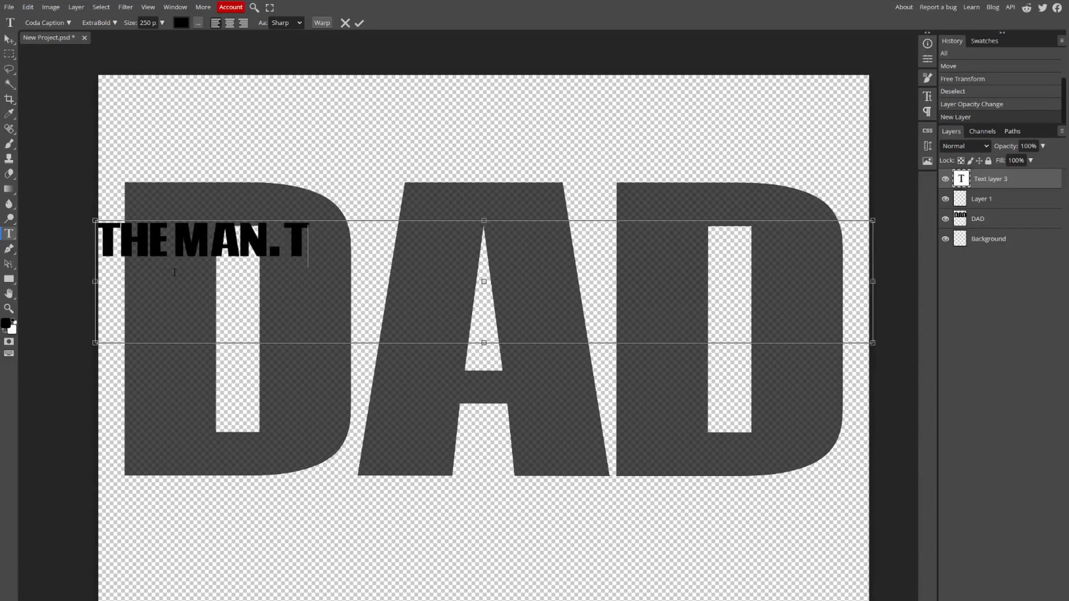
pyautogui.write('HE MYTH. THE')
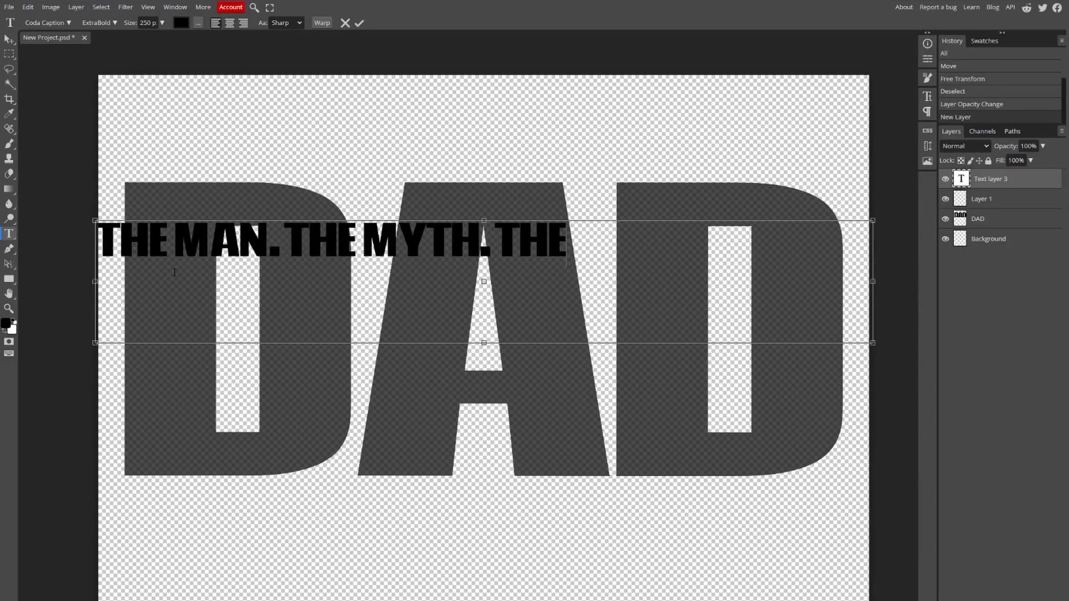
pyautogui.write(' LEGEND.')
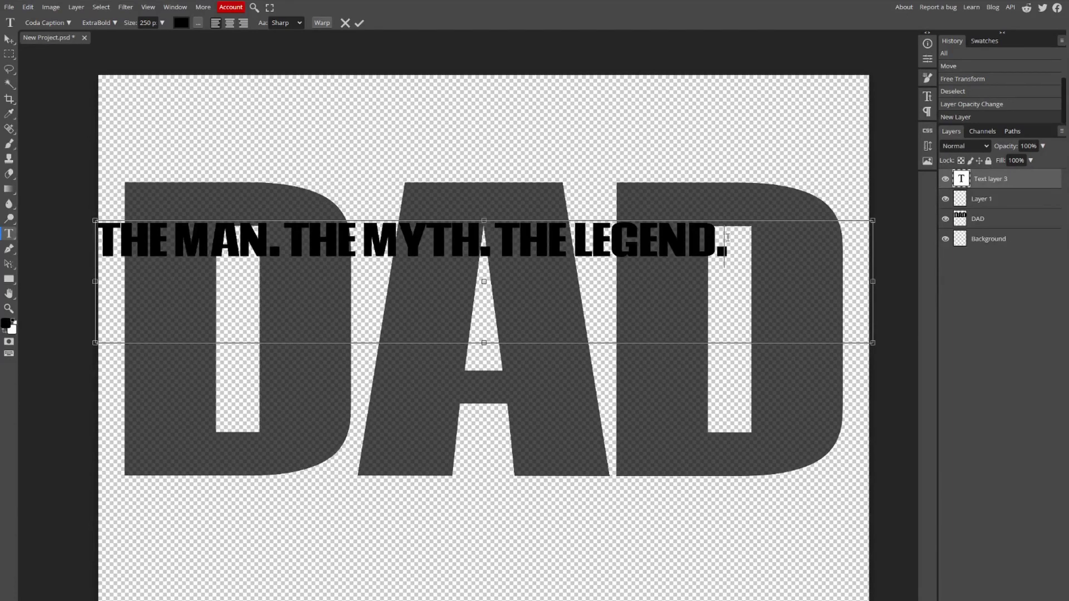
# Set the slogan's tracking to -60% and move the line down to the middle of the DAD letters
pyautogui.moveTo(727, 238); pyautogui.dragTo(109, 241)
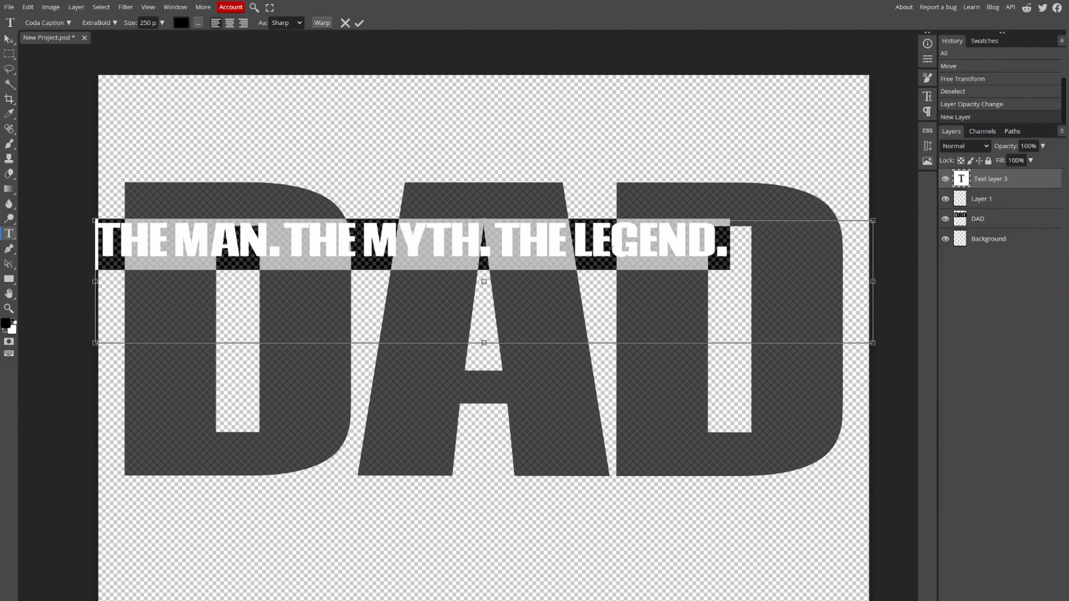
pyautogui.click(927, 96)
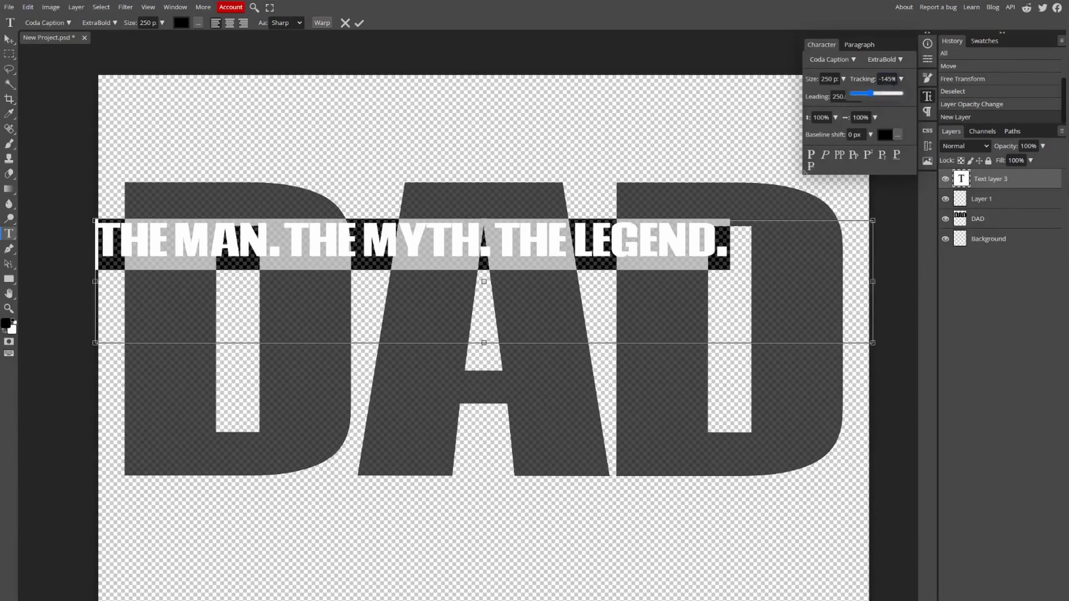
pyautogui.moveTo(871, 94); pyautogui.dragTo(873, 95)
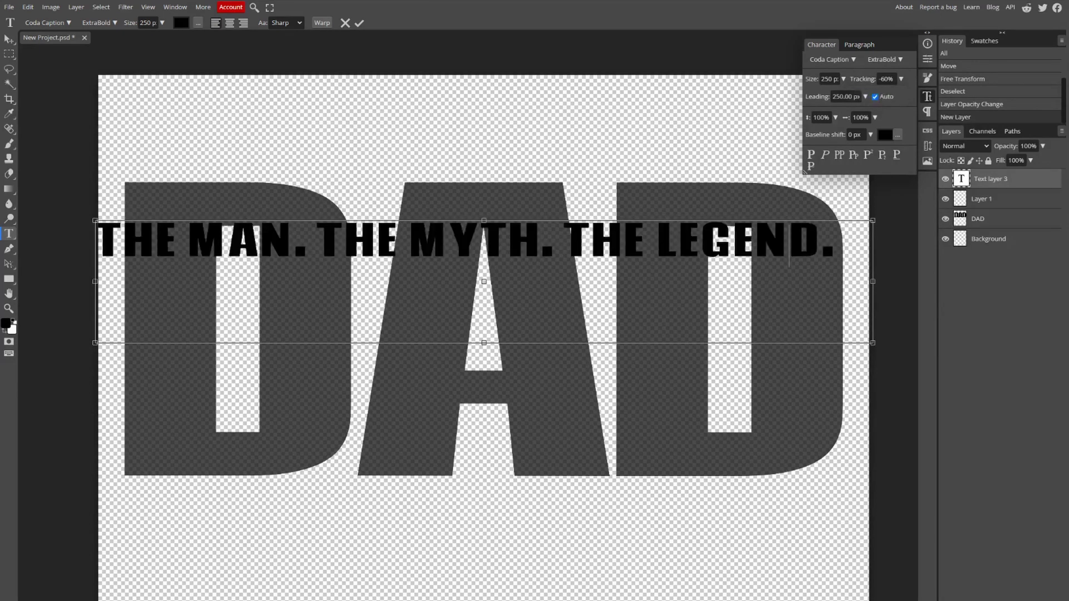
pyautogui.moveTo(740, 151); pyautogui.dragTo(759, 208)
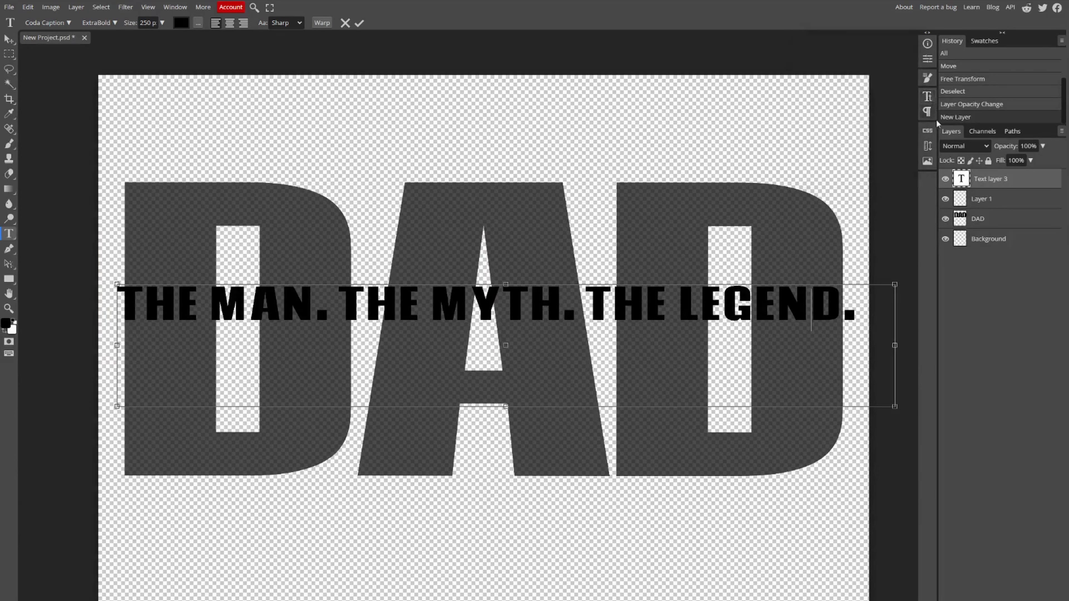
# Rasterize the slogan text layer and select its lettering
pyautogui.rightClick(978, 179)
pyautogui.click(1002, 299)
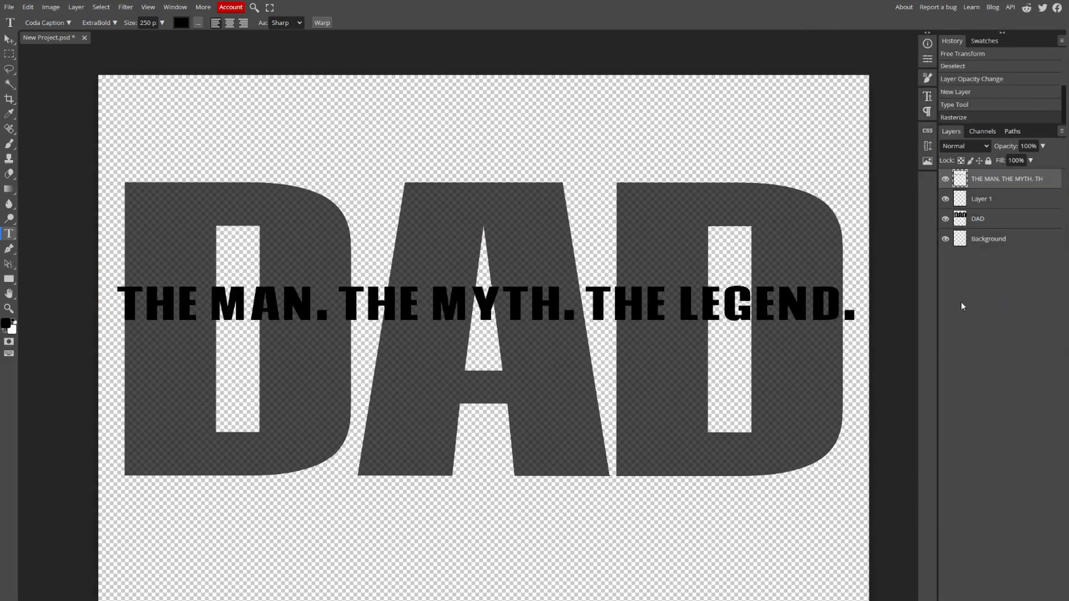
pyautogui.keyDown('ctrl'); pyautogui.click(555, 307); pyautogui.keyUp('ctrl')
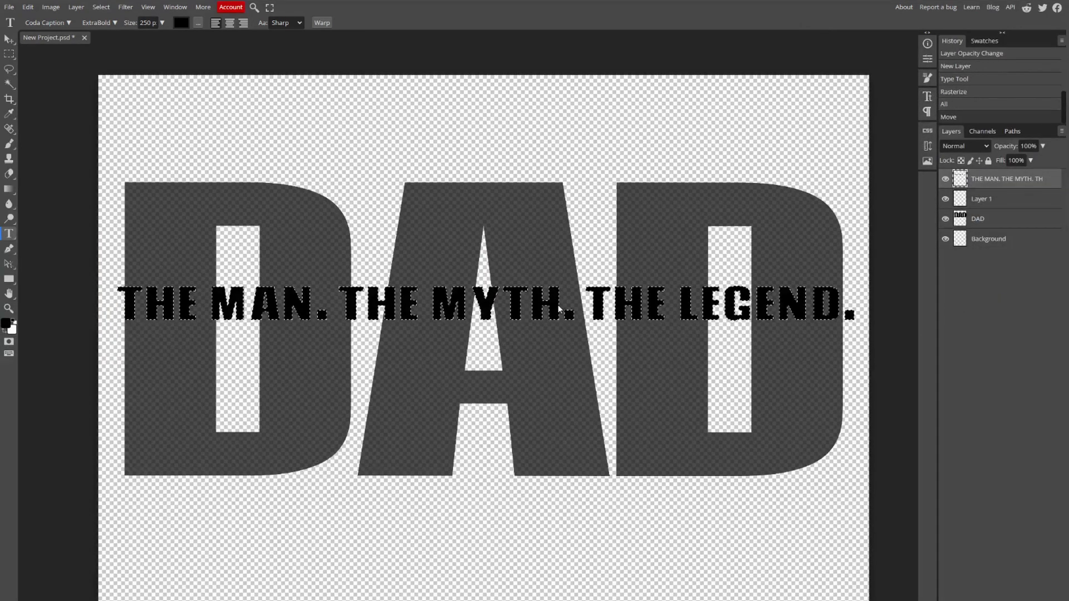
# Scale the slogan to 96.61% with Free Transform, centre it across the DAD letters at about X 2250 px, Y 1498 px, and deselect it
pyautogui.click(30, 7)
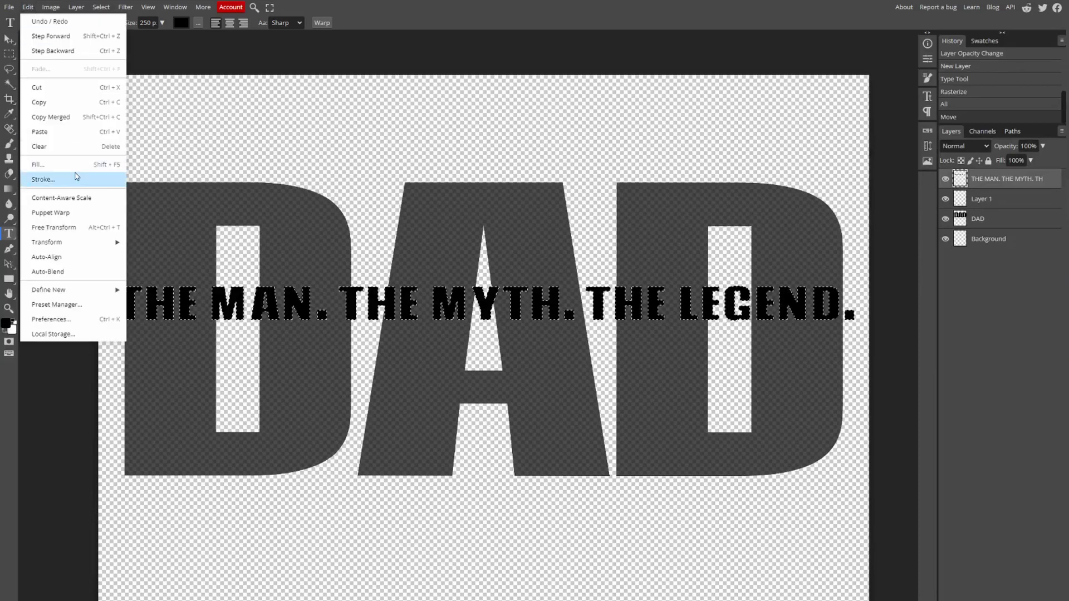
pyautogui.click(77, 217)
pyautogui.moveTo(538, 269)
pyautogui.mouseDown()
pyautogui.moveTo(552, 272)
pyautogui.moveTo(532, 274)
pyautogui.mouseUp()
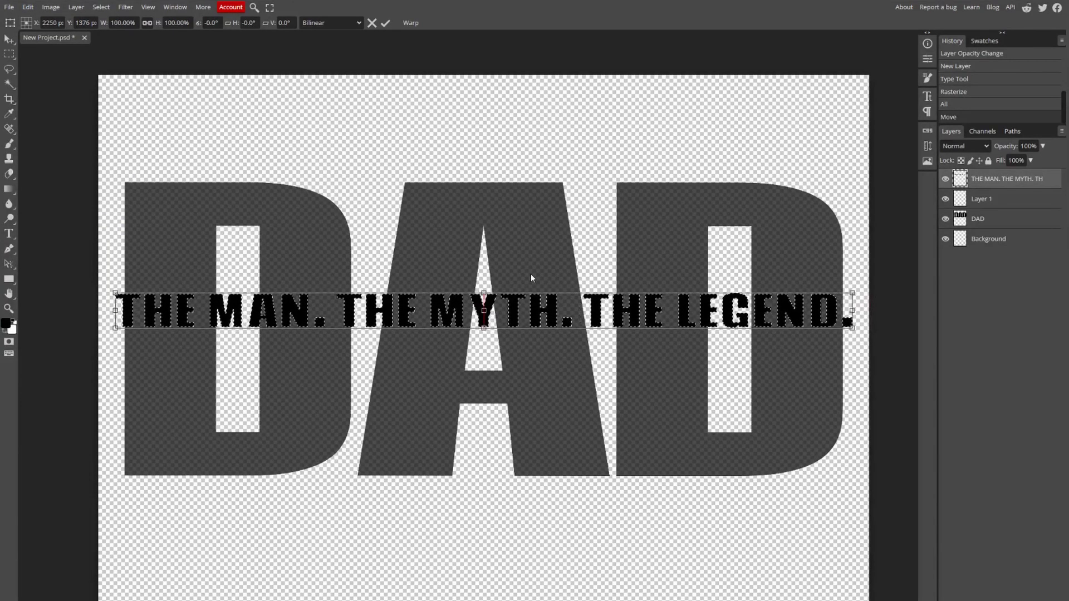
pyautogui.moveTo(532, 274); pyautogui.dragTo(533, 279)
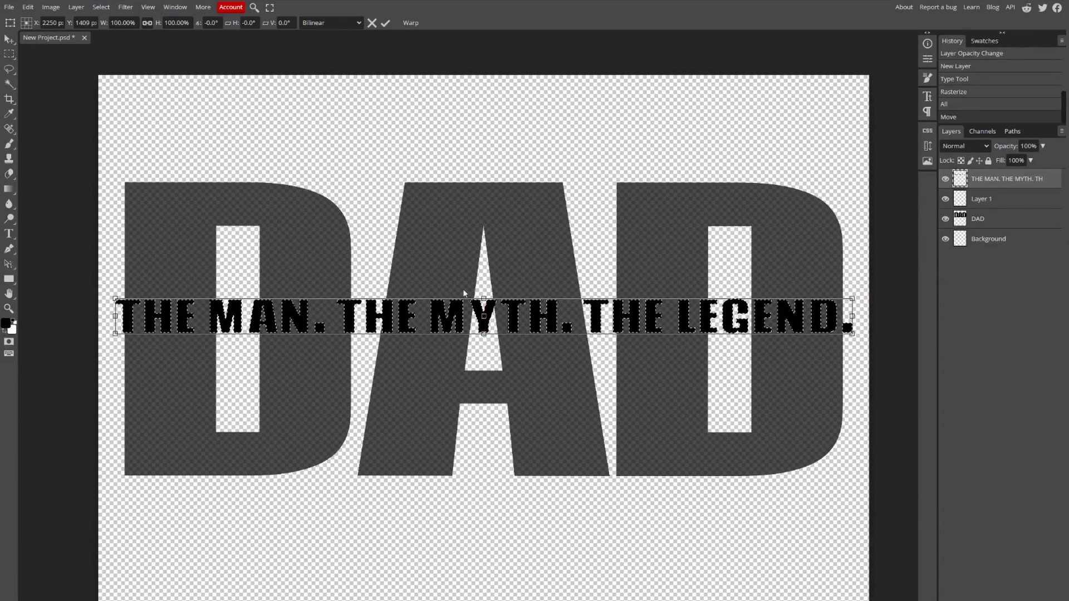
pyautogui.moveTo(115, 299); pyautogui.dragTo(140, 300)
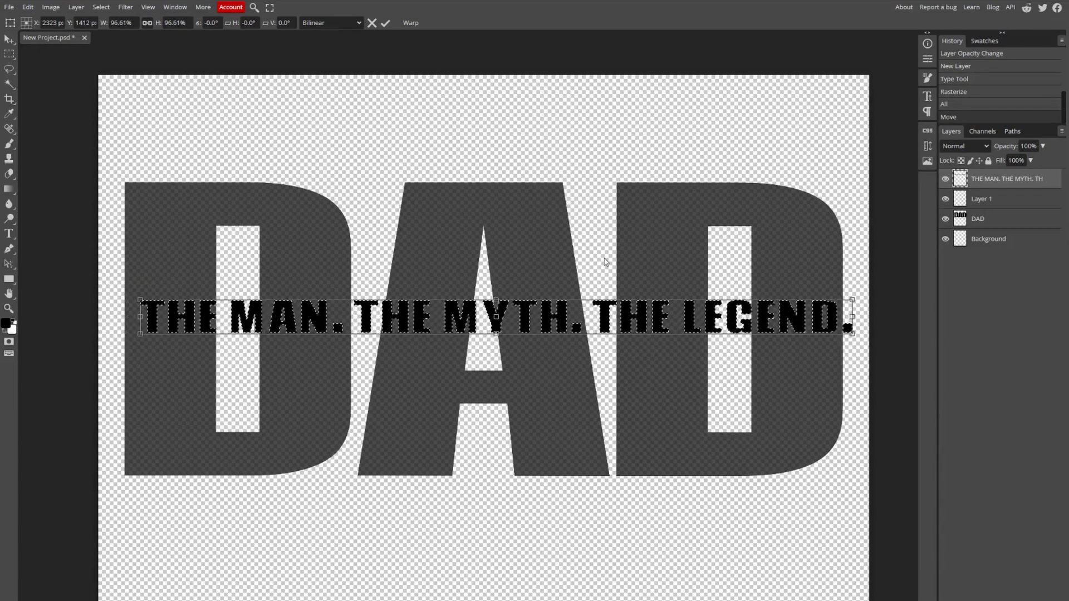
pyautogui.moveTo(513, 318); pyautogui.dragTo(503, 338)
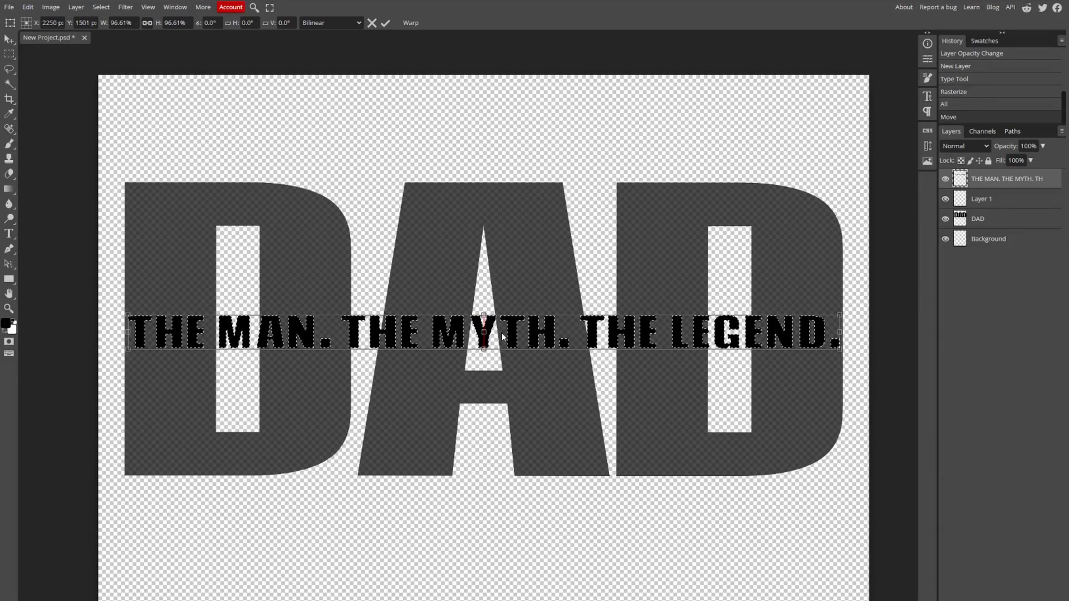
pyautogui.moveTo(502, 337); pyautogui.dragTo(502, 337)
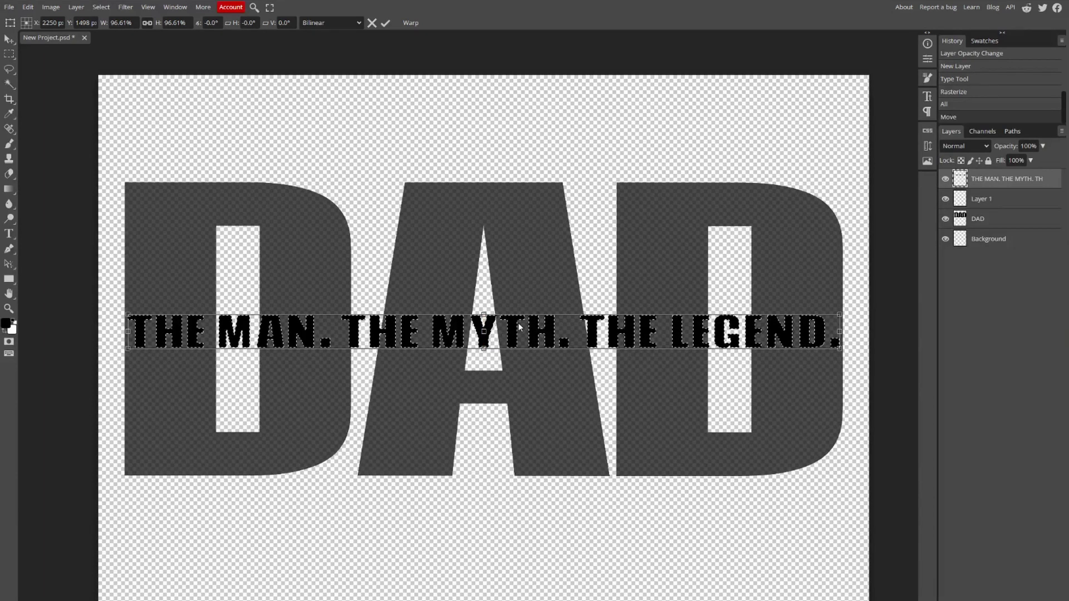
pyautogui.scroll(-2, 519, 327)
pyautogui.press('Return')
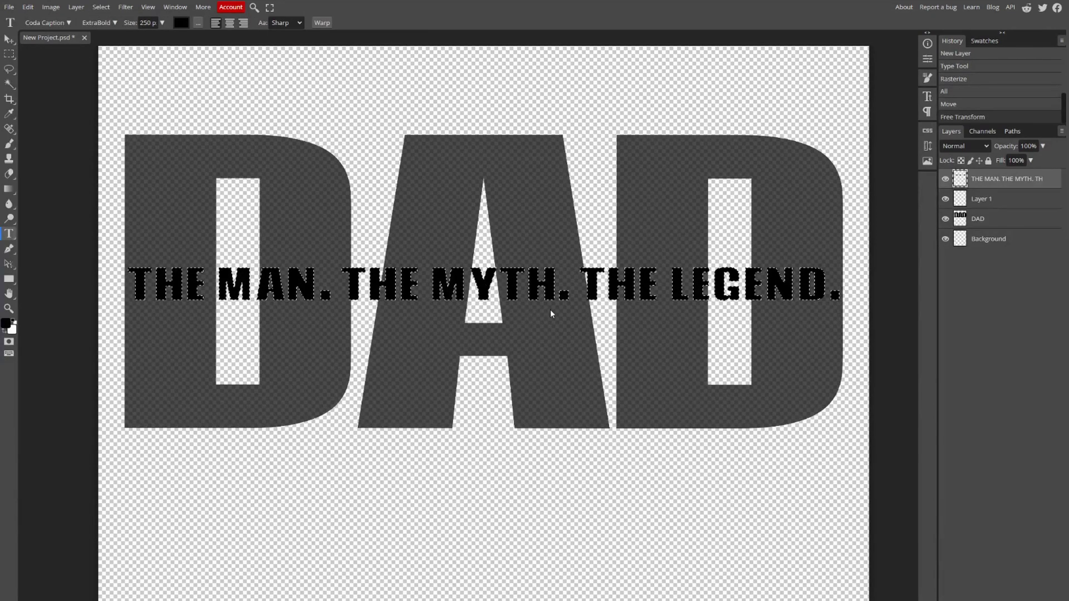
pyautogui.hotkey('ctrl', 'd')
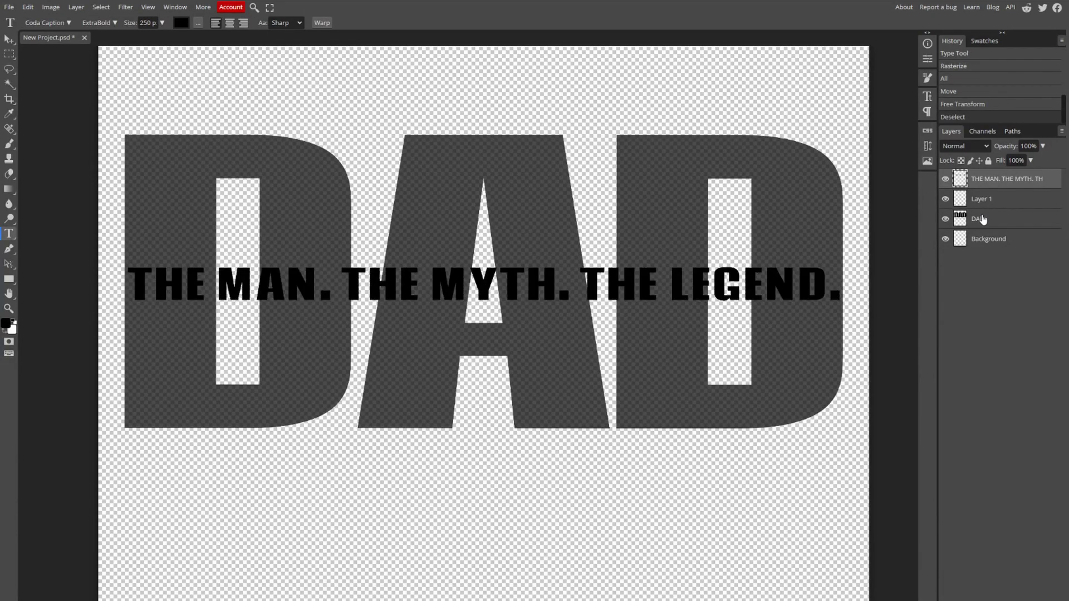
# Clear a full-width rectangular band behind the slogan from the DAD layer, deselect, and restore the layer's opacity to 100%
pyautogui.click(982, 219)
pyautogui.click(9, 53)
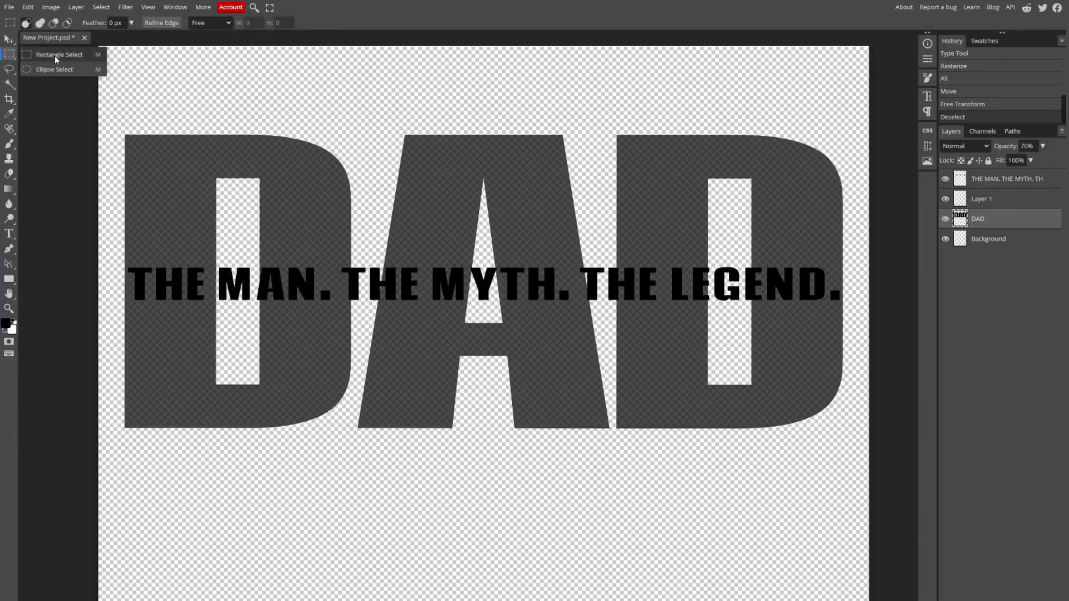
pyautogui.moveTo(108, 261); pyautogui.dragTo(869, 304)
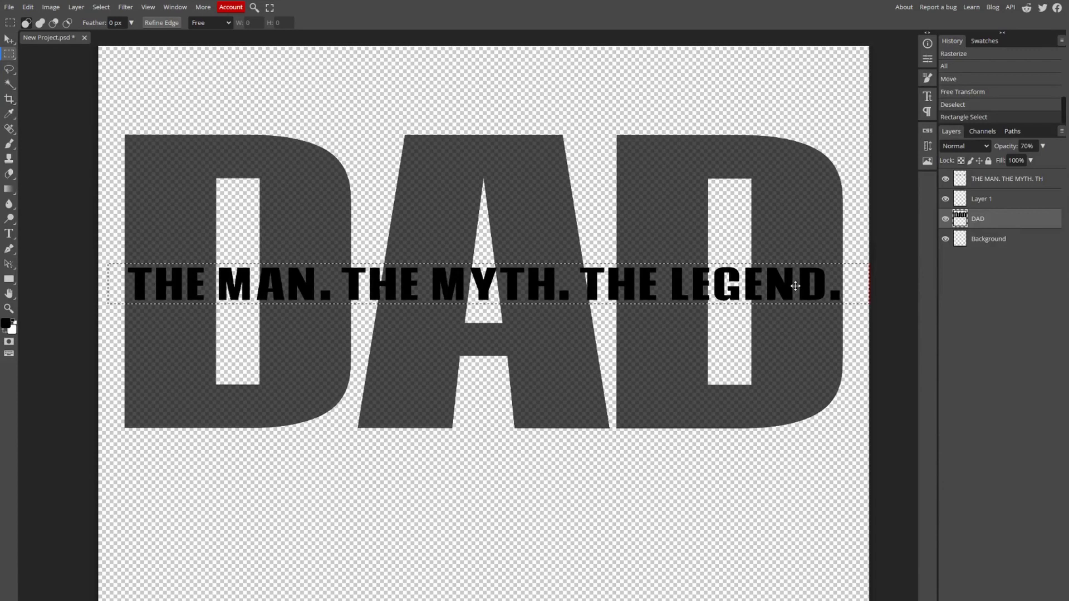
pyautogui.click(795, 286)
pyautogui.press('Delete')
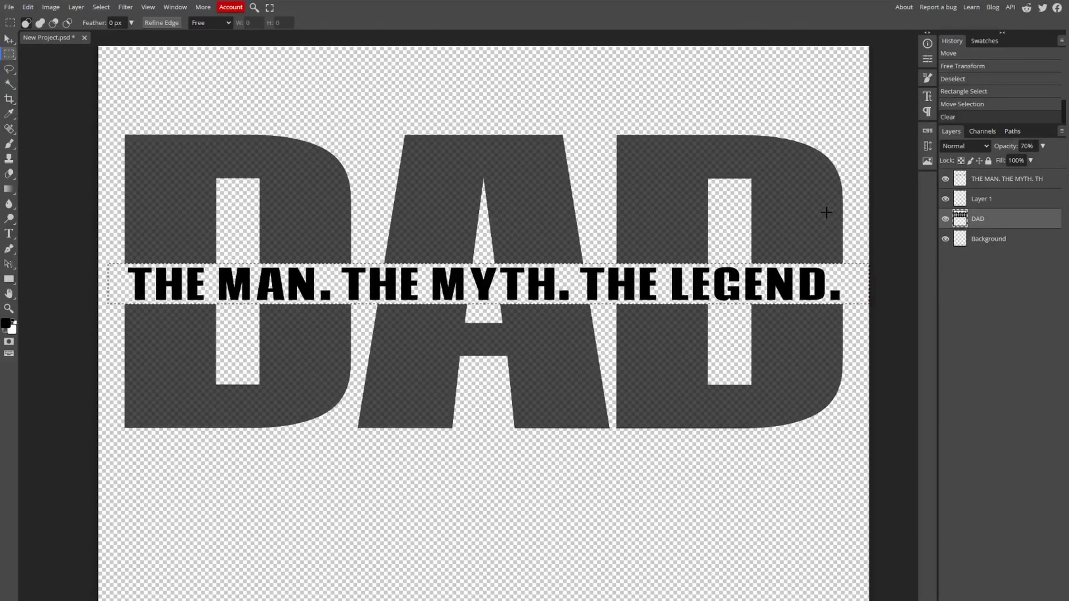
pyautogui.hotkey('ctrl', 'd')
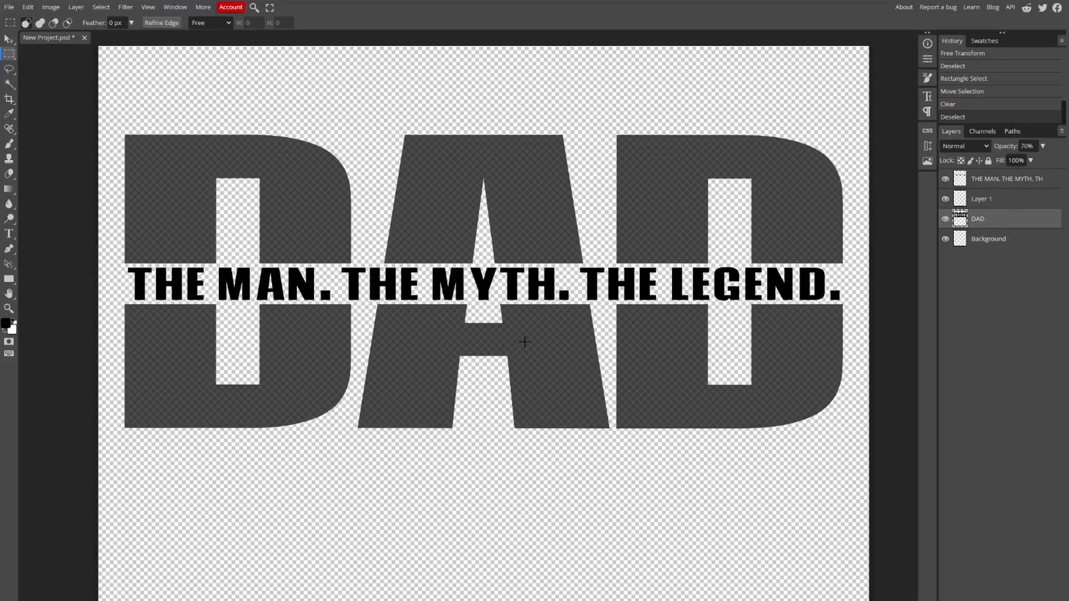
pyautogui.click(1043, 146)
pyautogui.moveTo(1028, 165); pyautogui.dragTo(1051, 163)
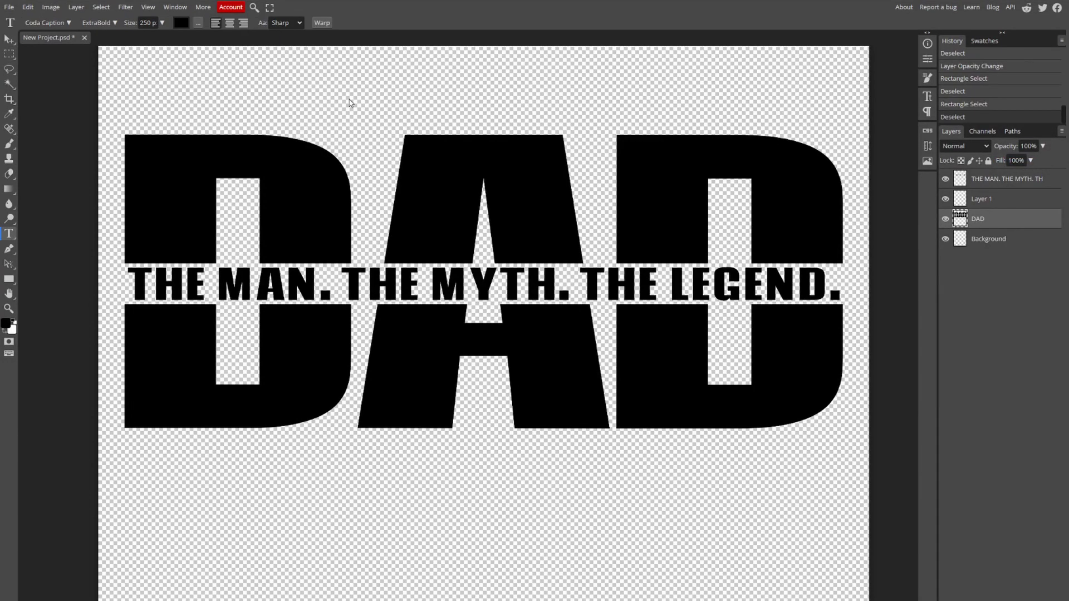
# Select the DAD lettering and add horizontal guides dividing its height into 12 equal rows
pyautogui.hotkey('ctrl', 'a')
pyautogui.keyDown('ctrl'); pyautogui.click(299, 187); pyautogui.keyUp('ctrl')
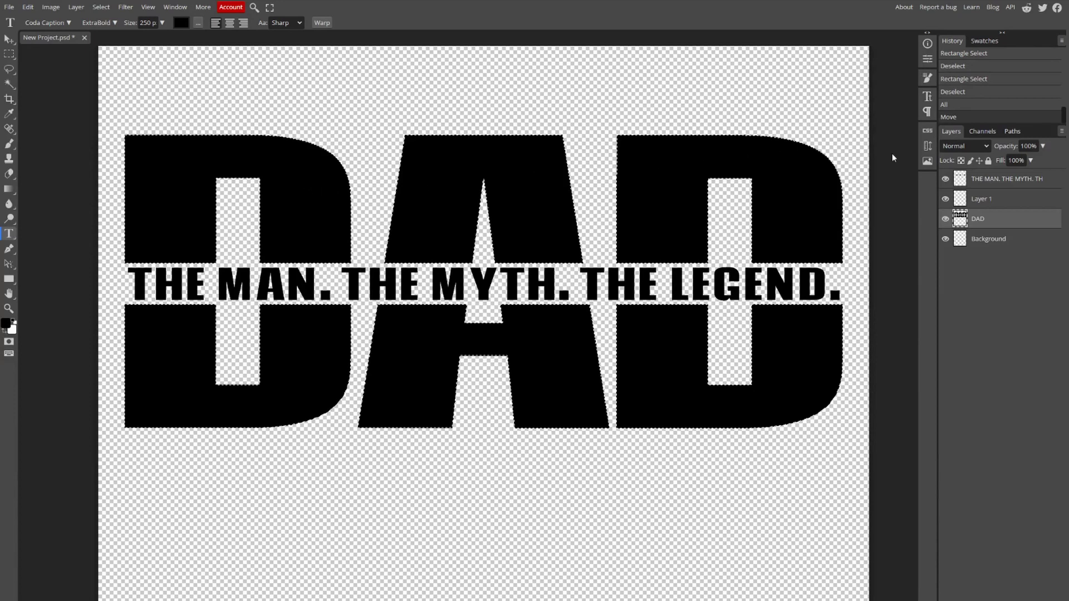
pyautogui.click(927, 146)
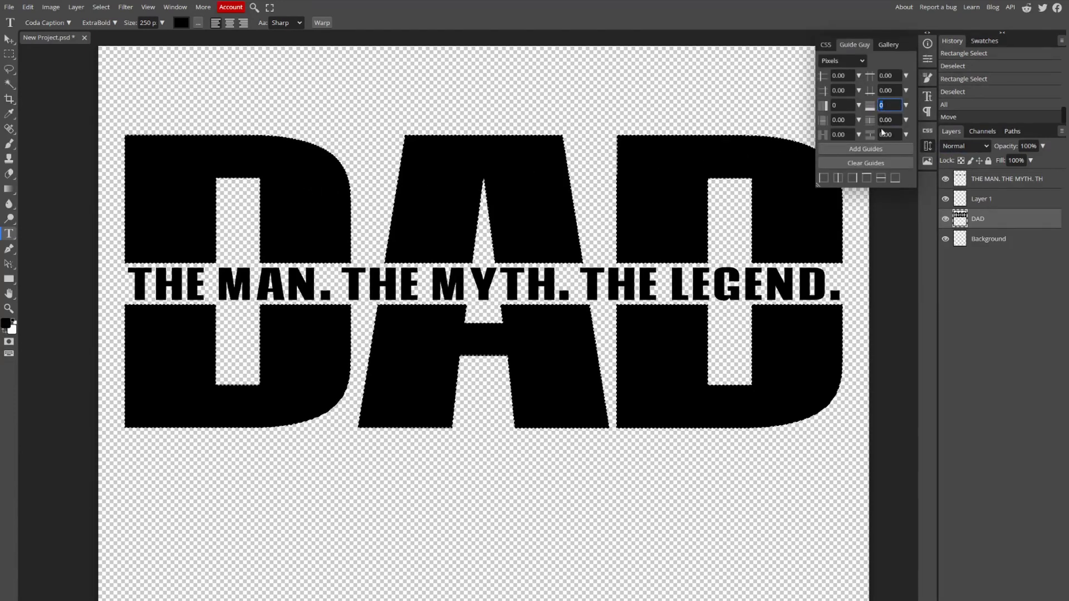
pyautogui.write('12')
pyautogui.click(871, 150)
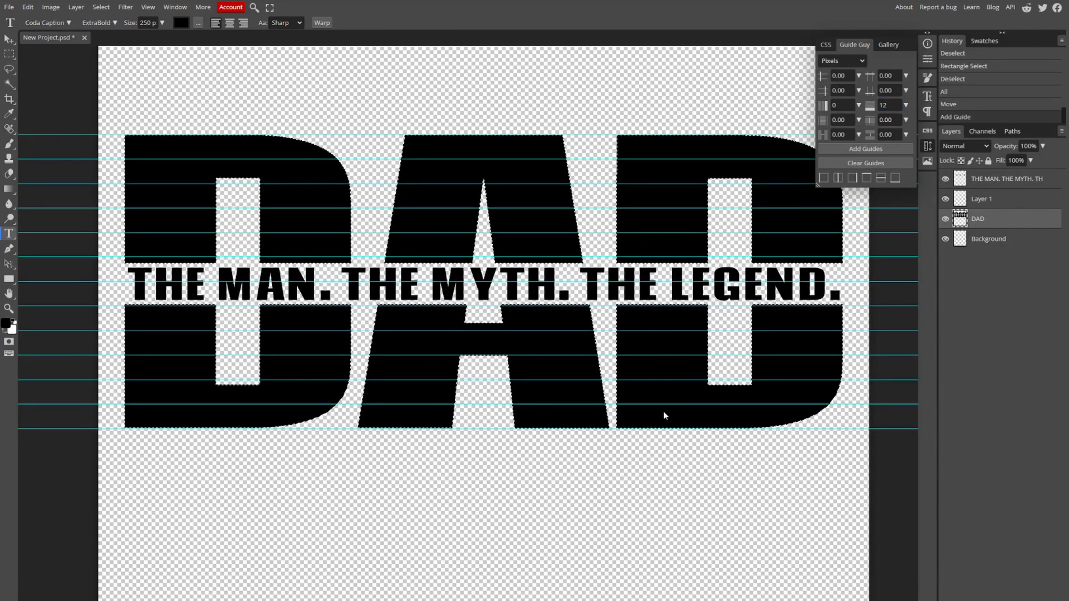
# Try replacing the guides with a set dividing the DAD lettering into 13 equal rows
pyautogui.doubleClick(889, 105)
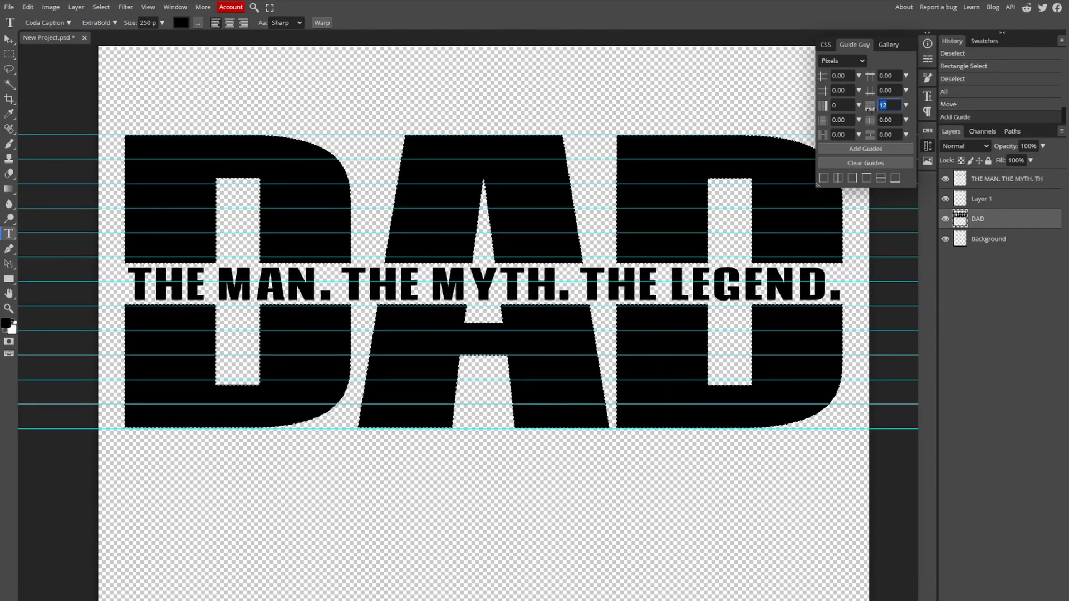
pyautogui.write('13')
pyautogui.click(871, 160)
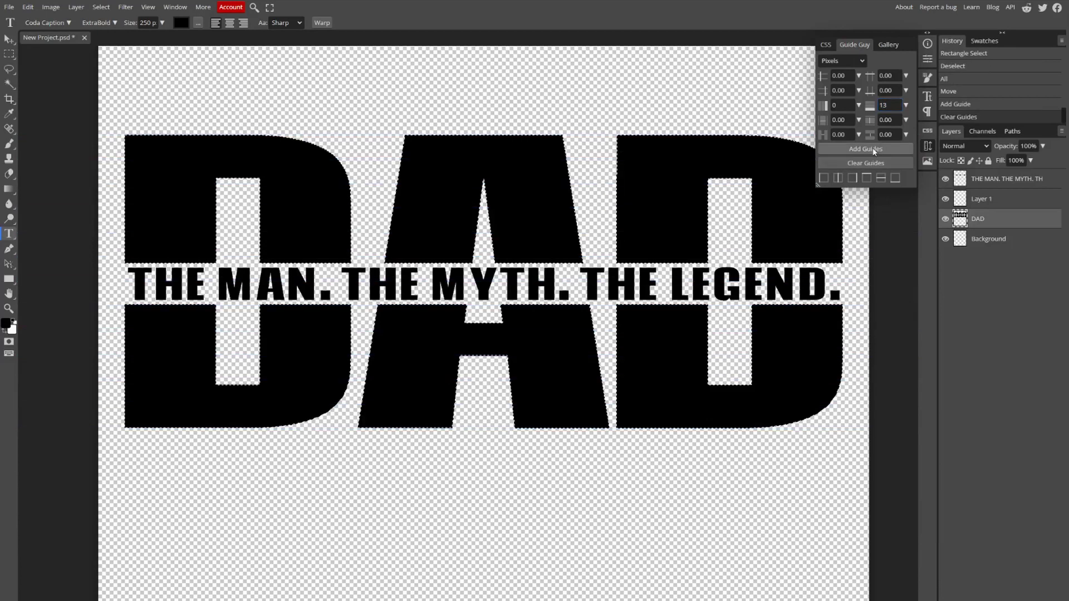
pyautogui.click(873, 148)
# Replace the 13-row guides with a 12-row set across the DAD lettering and deselect it
pyautogui.doubleClick(890, 105)
pyautogui.write('12')
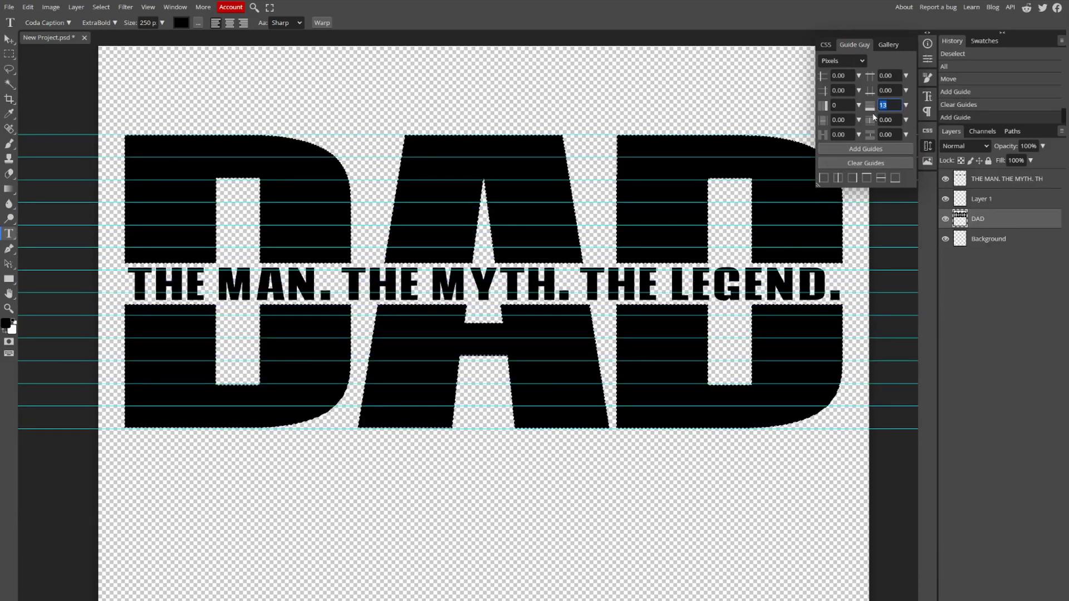
pyautogui.click(864, 162)
pyautogui.click(870, 149)
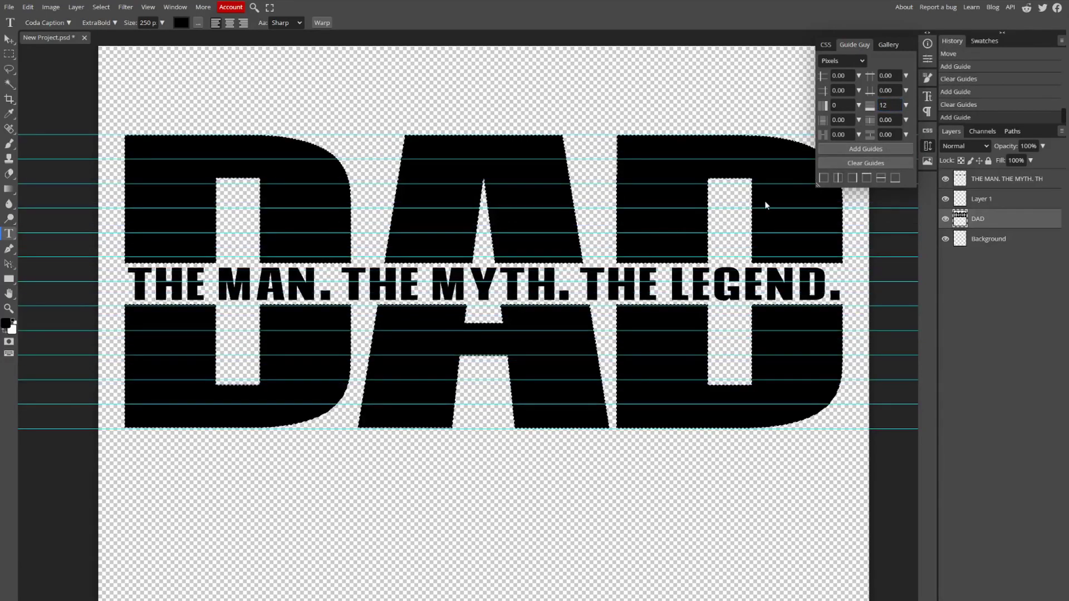
pyautogui.click(928, 149)
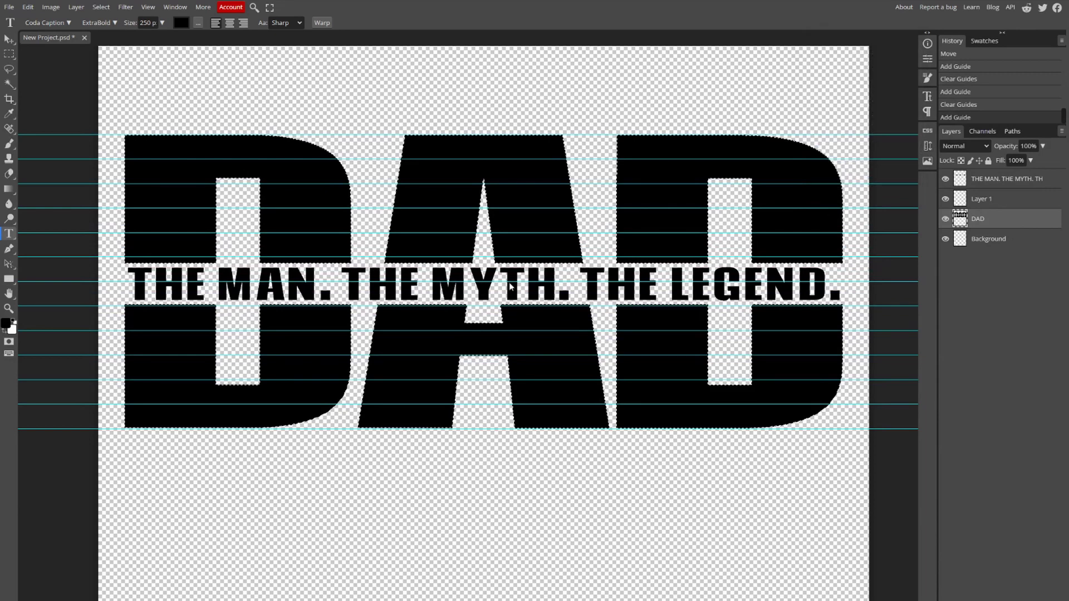
pyautogui.hotkey('ctrl', 'd')
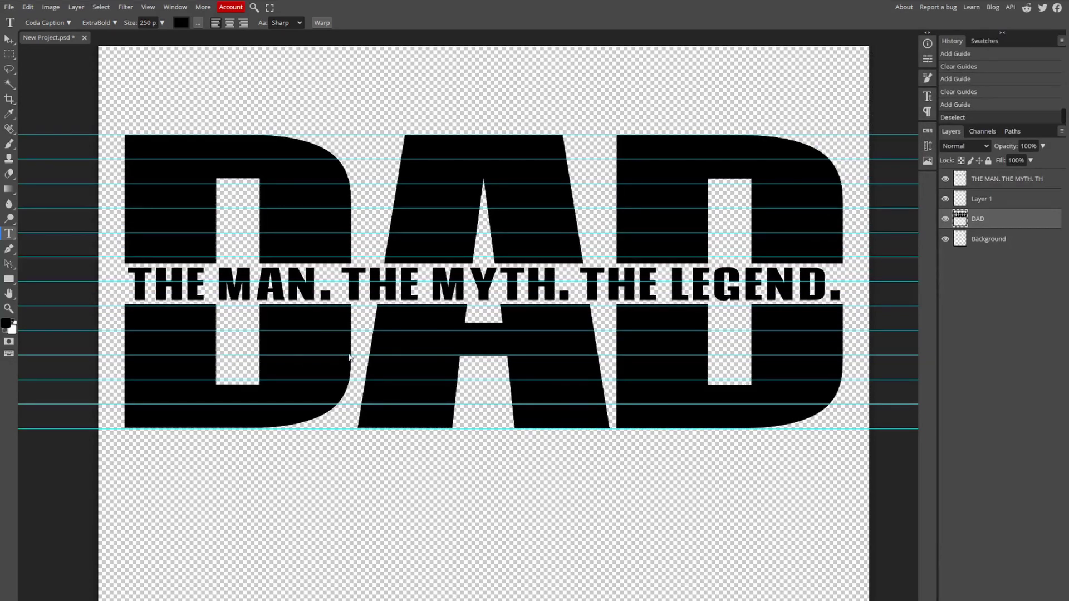
# Add an empty layer directly above the DAD layer and clip it to the DAD lettering
pyautogui.click(75, 6)
pyautogui.moveTo(111, 22)
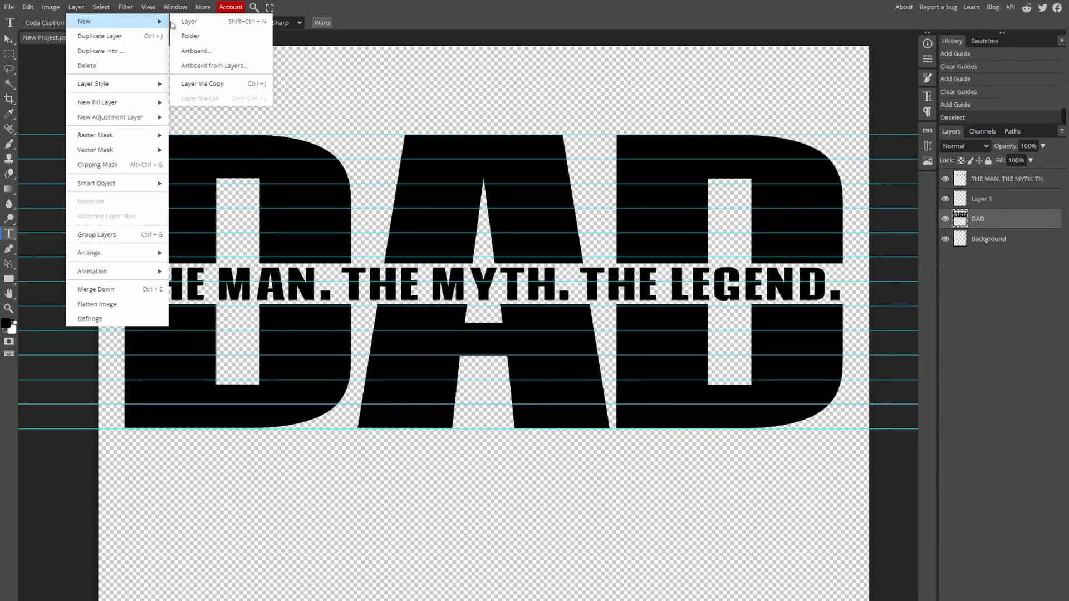
pyautogui.click(187, 23)
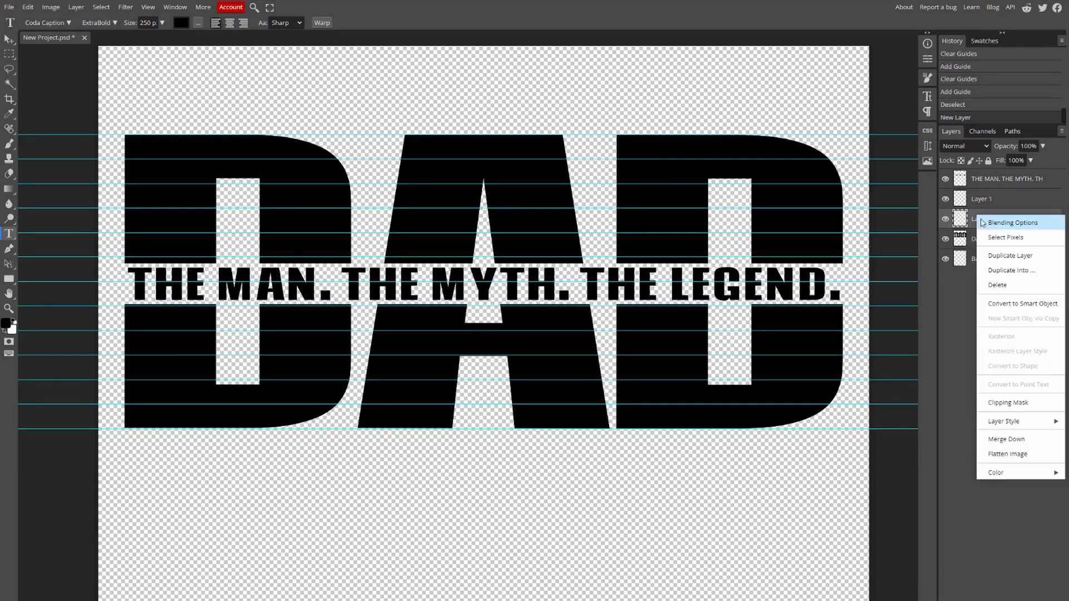
pyautogui.rightClick(981, 220)
pyautogui.click(998, 402)
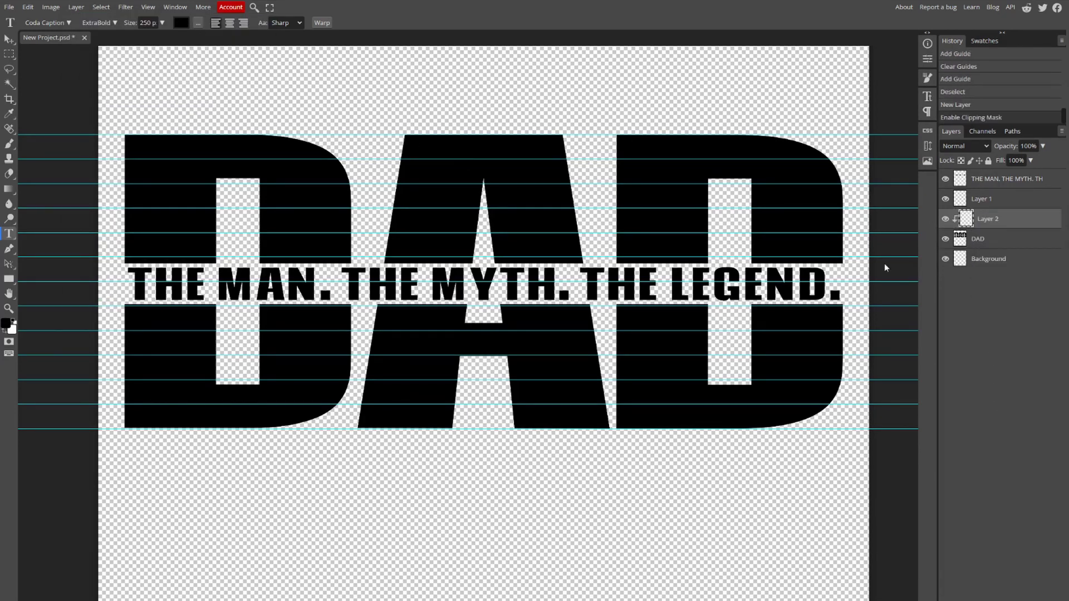
# Select the full-width guide row just below the slogan and fill it with red #b31942 on the clipped layer
pyautogui.rightClick(9, 54)
pyautogui.click(47, 53)
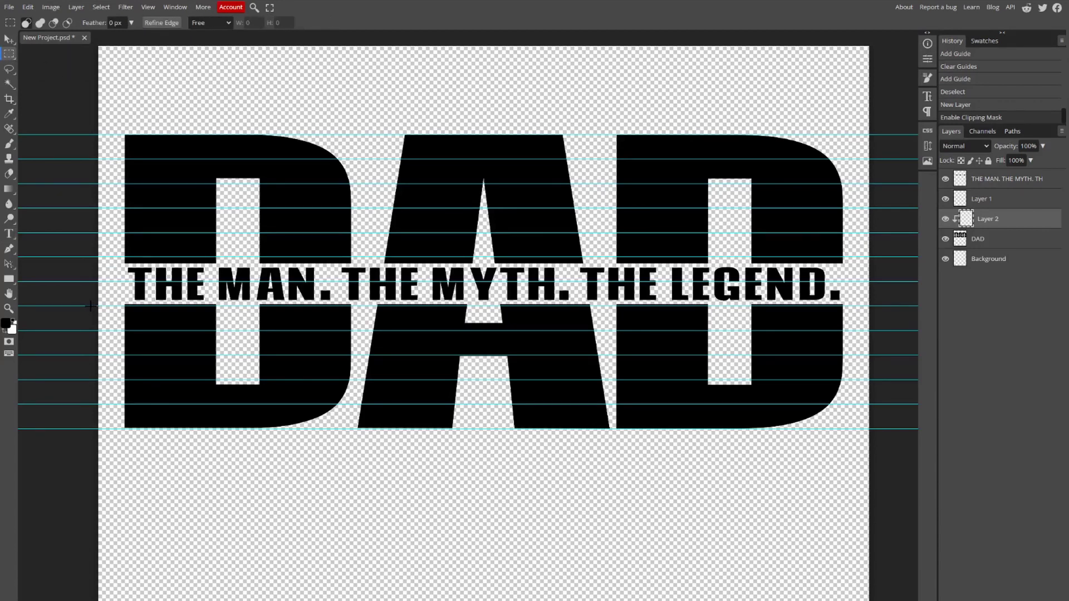
pyautogui.moveTo(90, 305); pyautogui.dragTo(892, 331)
pyautogui.click(5, 323)
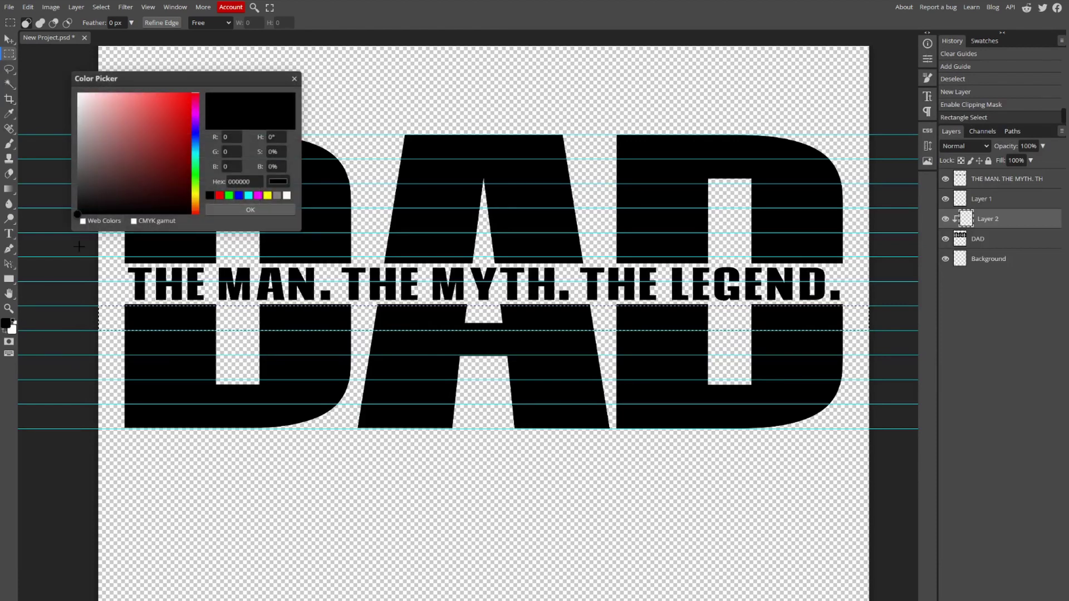
pyautogui.doubleClick(257, 181)
pyautogui.write('b31942')
pyautogui.click(256, 209)
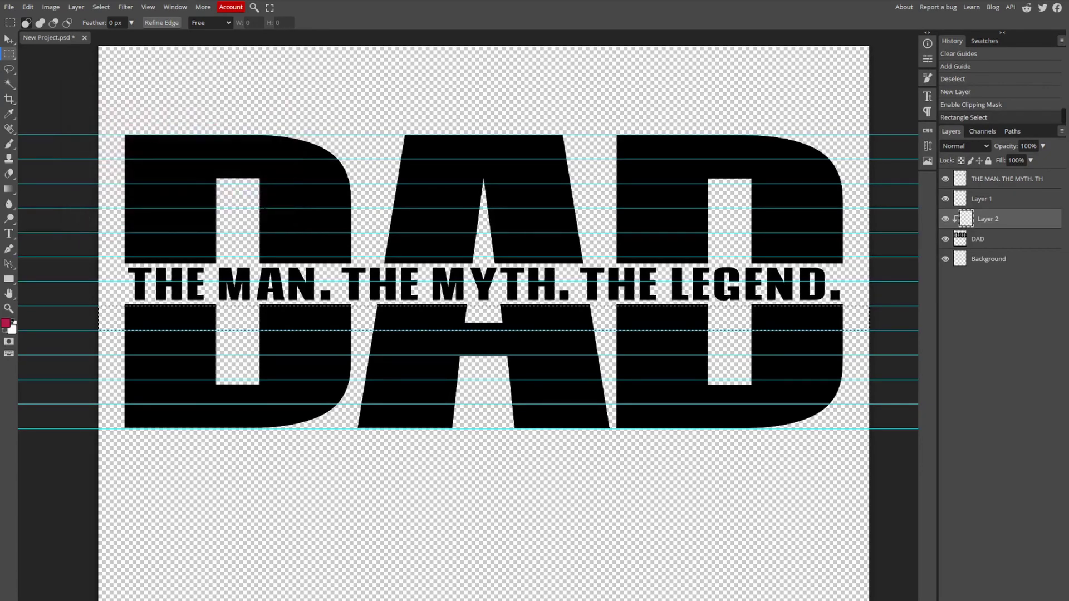
pyautogui.hotkey('alt', 'BackSpace')
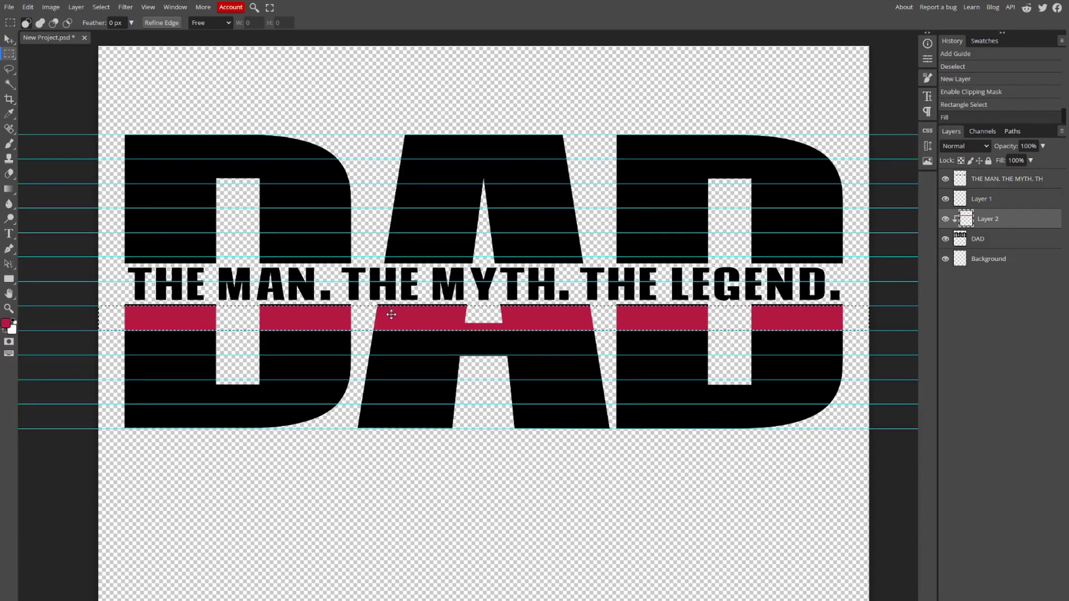
# Fill the third and fifth guide rows below the slogan with the same red by moving the stripe selection, and deselect
pyautogui.moveTo(390, 316); pyautogui.dragTo(409, 409)
pyautogui.hotkey('alt', 'BackSpace')
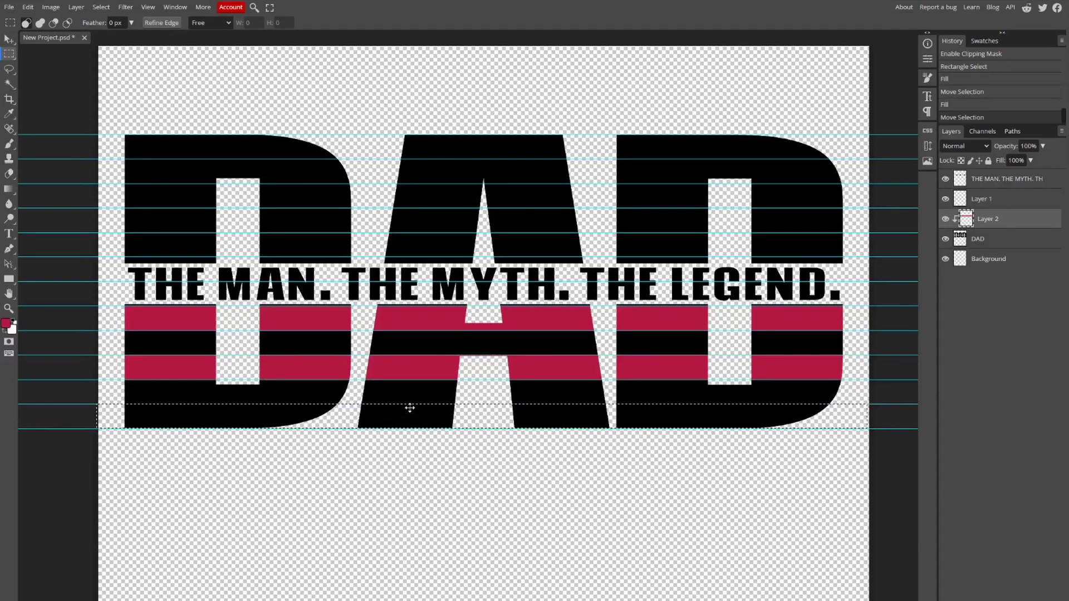
pyautogui.hotkey('alt', 'BackSpace')
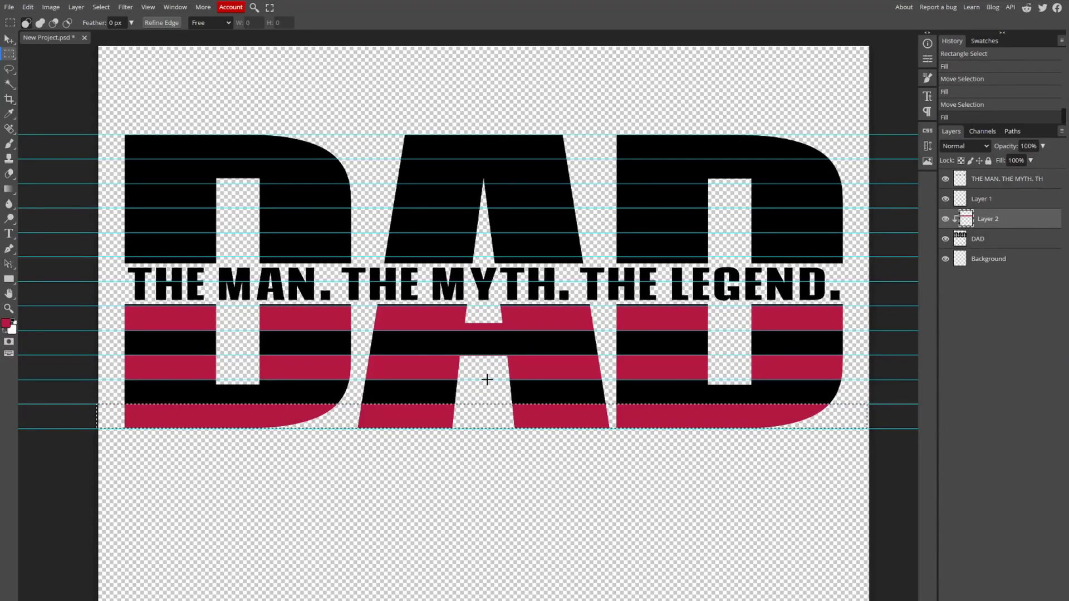
pyautogui.hotkey('ctrl', 'd')
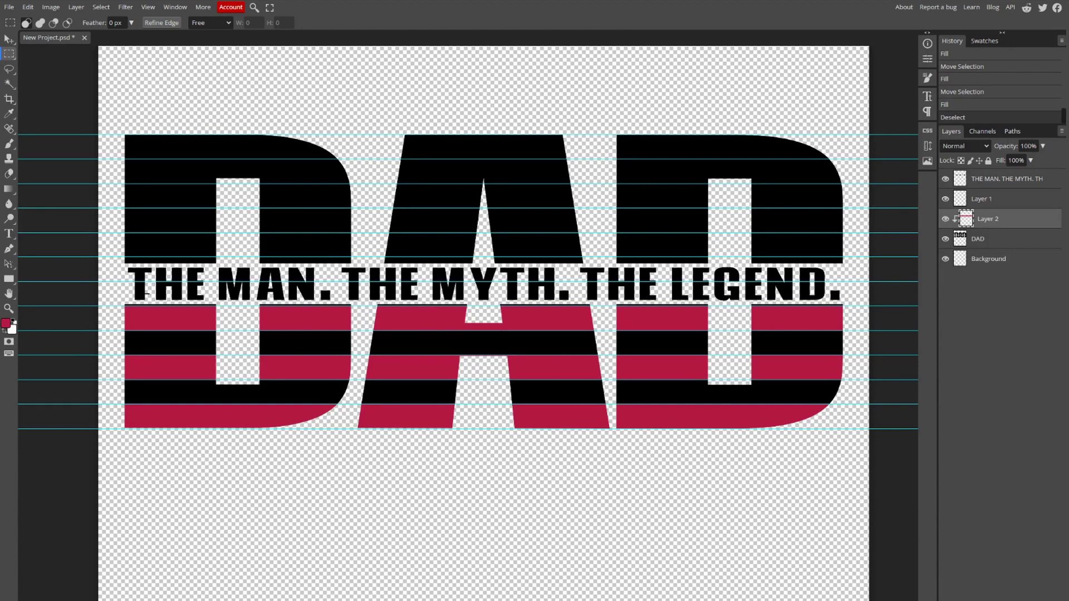
# Select the thin full-width strip between the slogan and the first red stripe and fill it with white on the clipped layer
pyautogui.moveTo(111, 297); pyautogui.dragTo(866, 306)
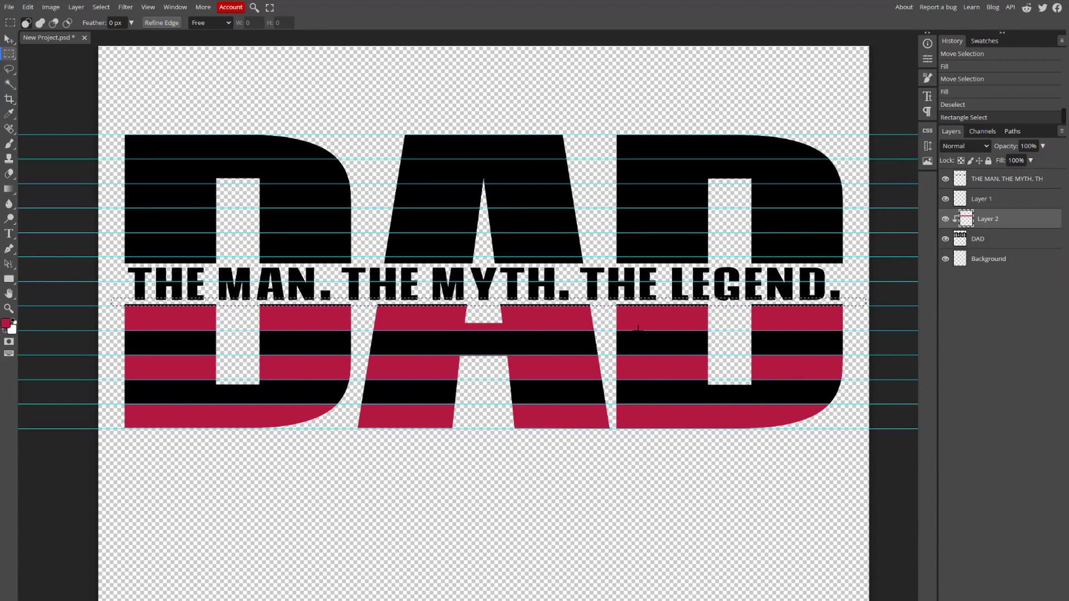
pyautogui.click(6, 323)
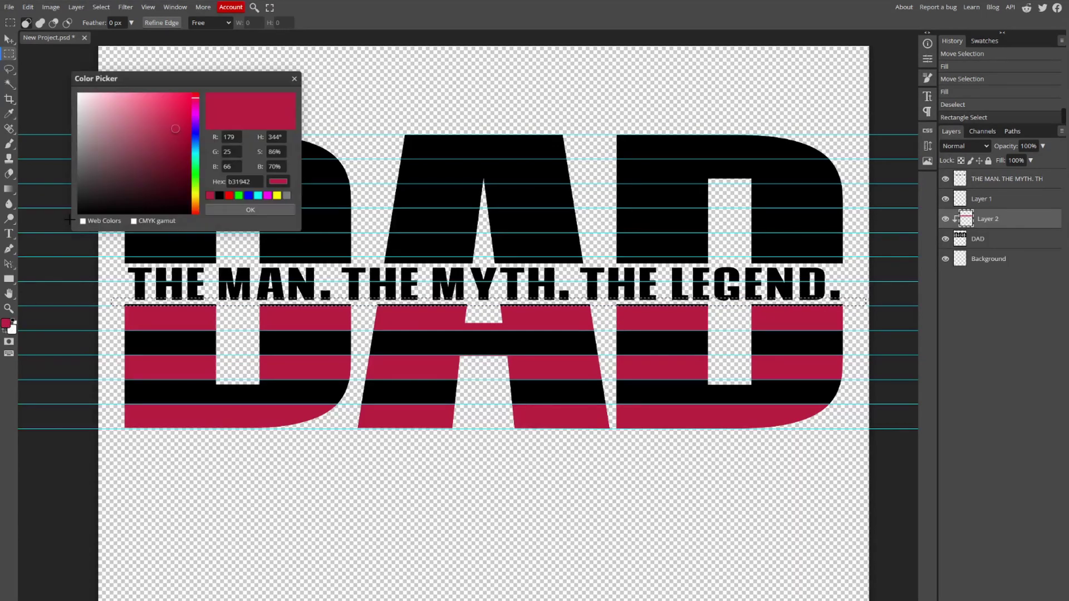
pyautogui.click(78, 93)
pyautogui.click(250, 210)
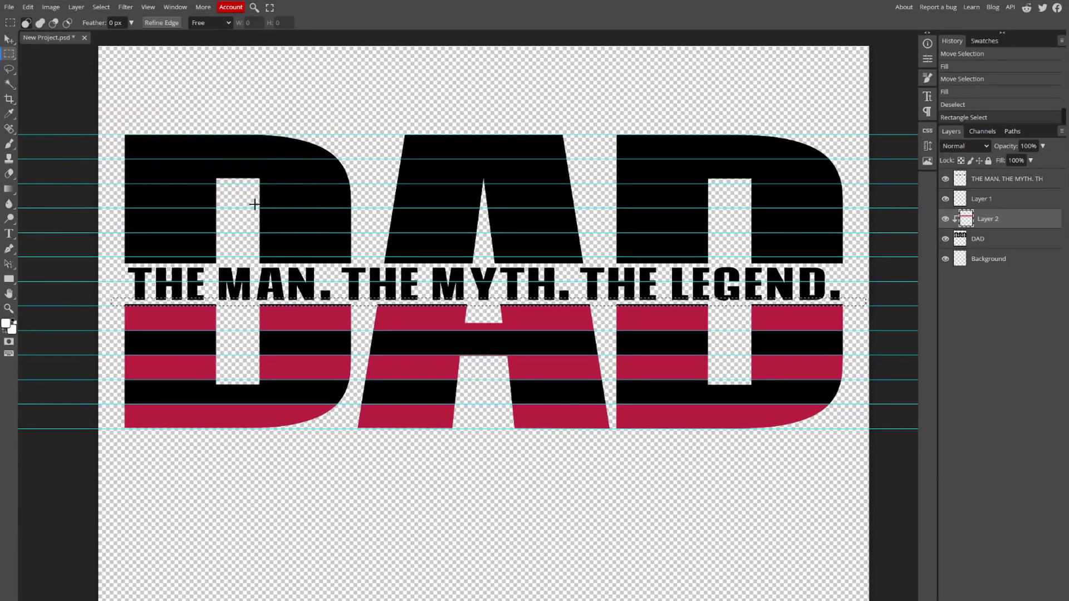
pyautogui.hotkey('alt', 'BackSpace')
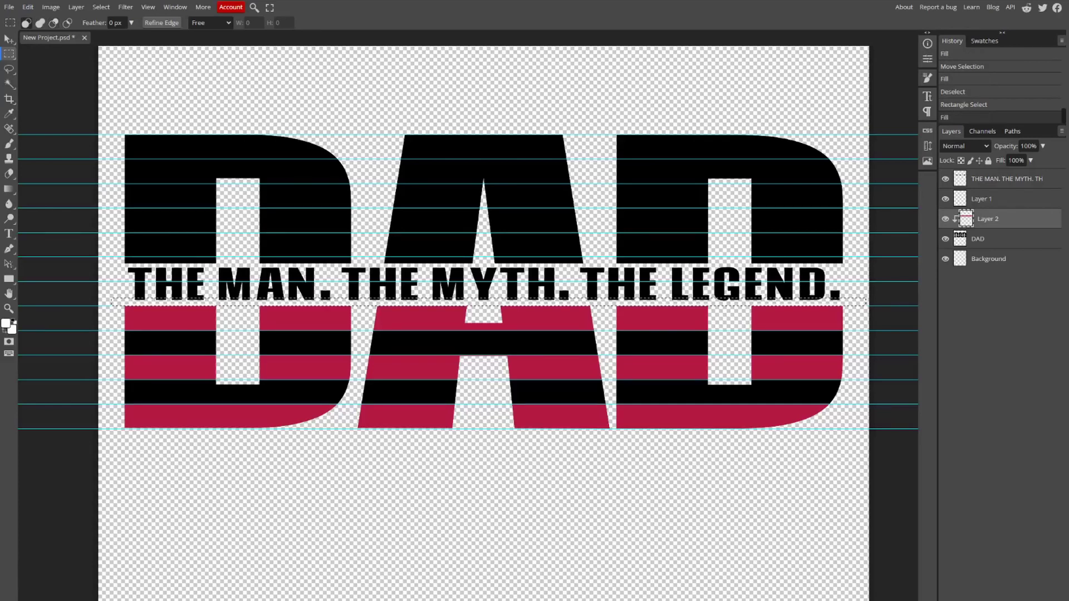
# Fill the second and fourth guide rows below the slogan with white, moving the stripe selection between them
pyautogui.moveTo(115, 331); pyautogui.dragTo(824, 378)
pyautogui.hotkey('alt', 'BackSpace')
pyautogui.hotkey('alt', 'BackSpace')
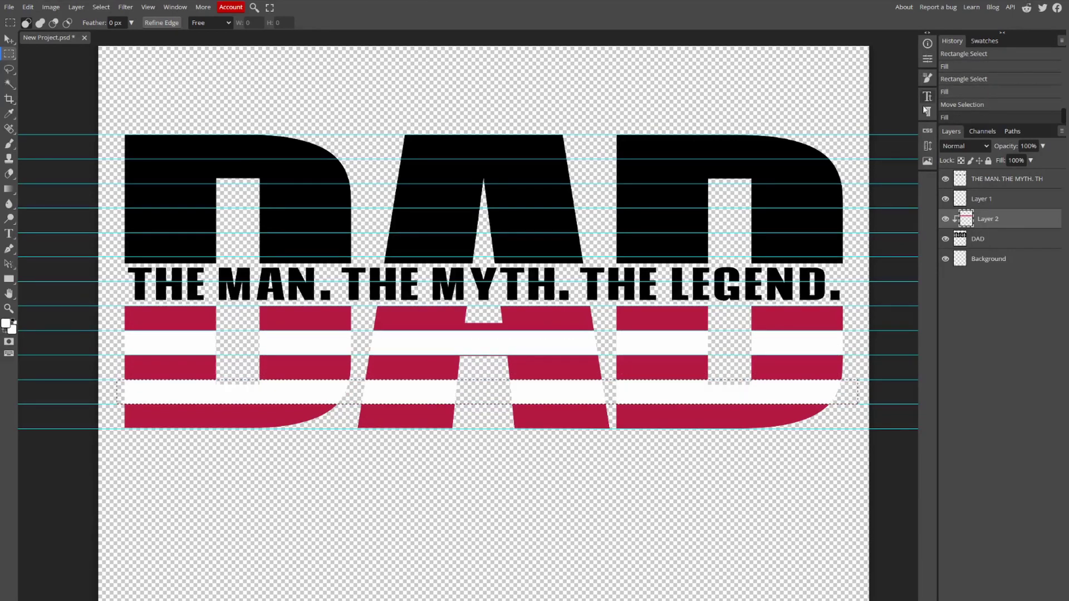
# Clear all guides from the canvas and deselect the white stripe
pyautogui.click(928, 146)
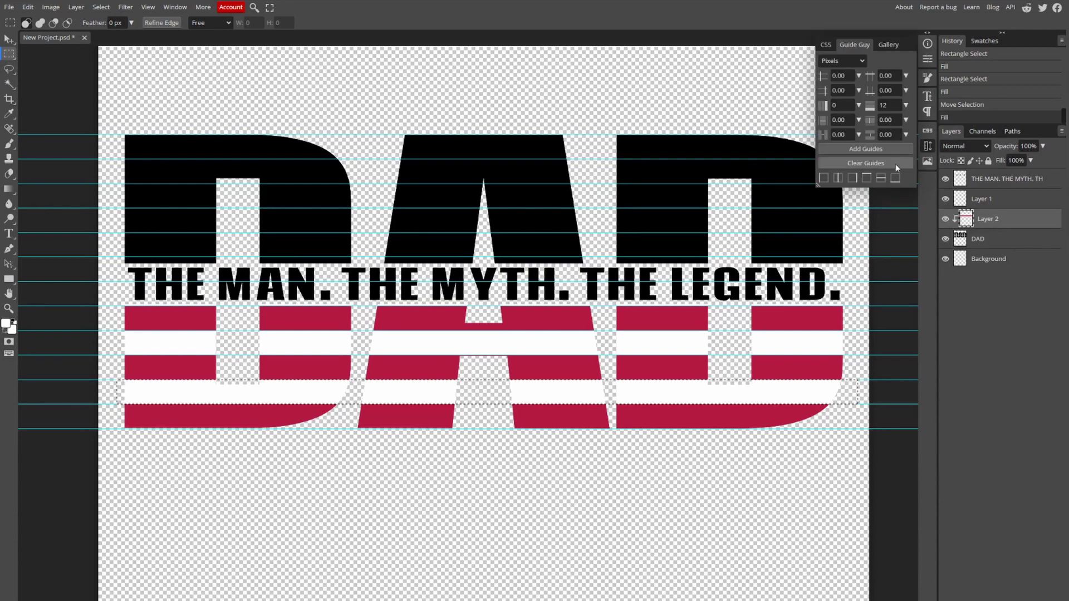
pyautogui.click(887, 162)
pyautogui.click(673, 119)
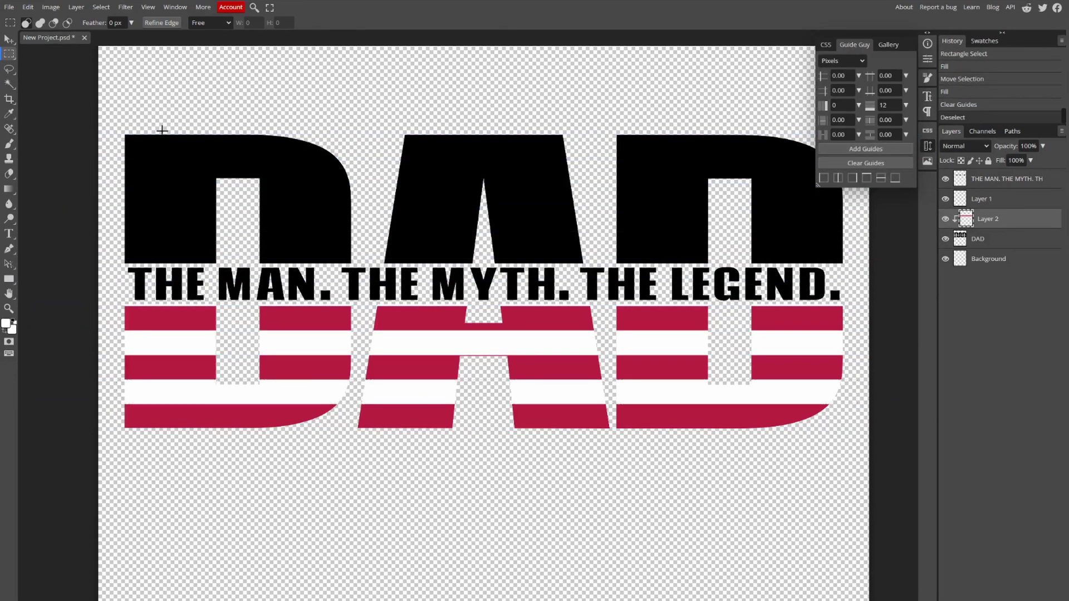
# Select the part of the DAD lettering above the slogan and fill it with blue #0a3161 on the clipped layer
pyautogui.moveTo(108, 108); pyautogui.dragTo(869, 263)
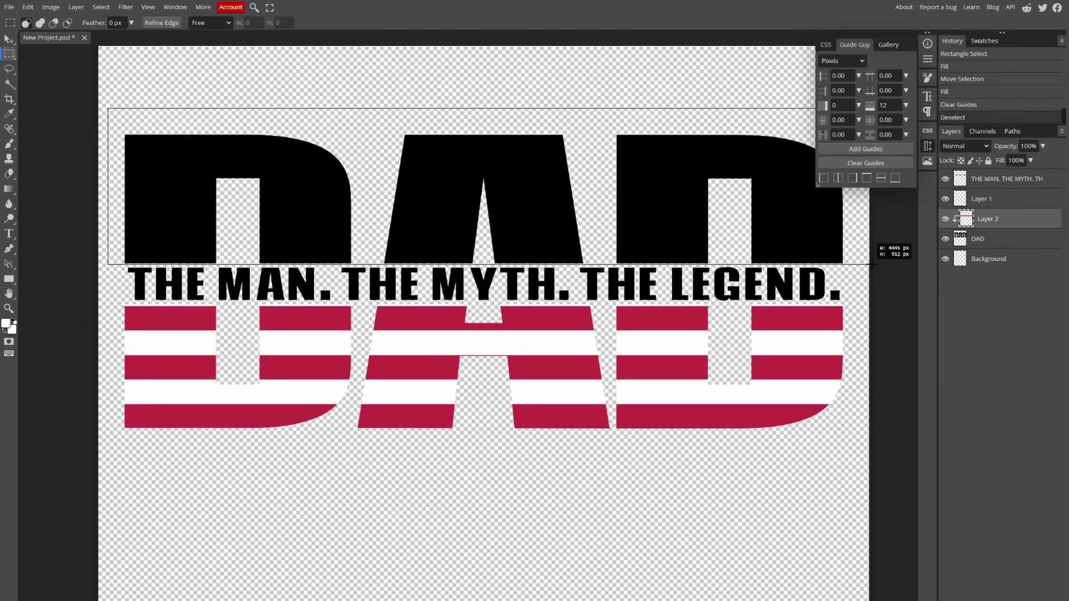
pyautogui.click(928, 145)
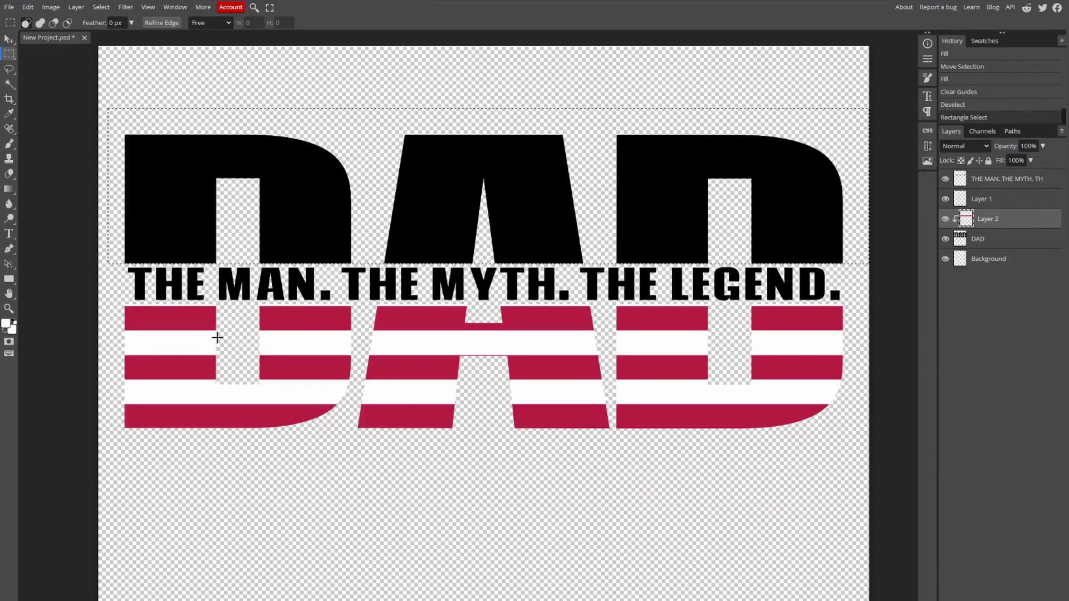
pyautogui.click(7, 324)
pyautogui.click(242, 182)
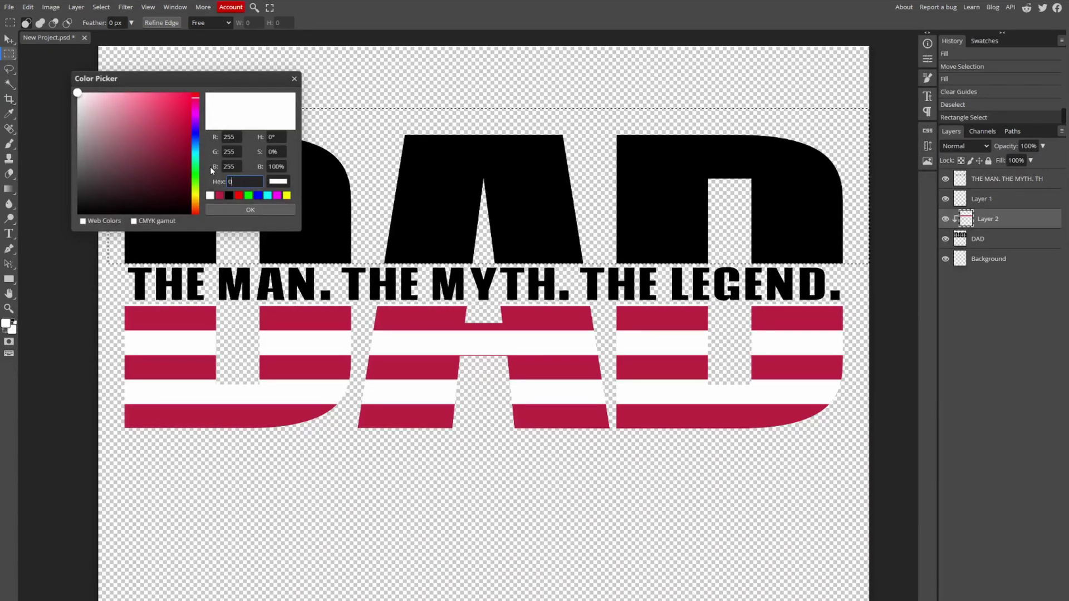
pyautogui.write('0a3161')
pyautogui.click(254, 207)
pyautogui.hotkey('alt', 'BackSpace')
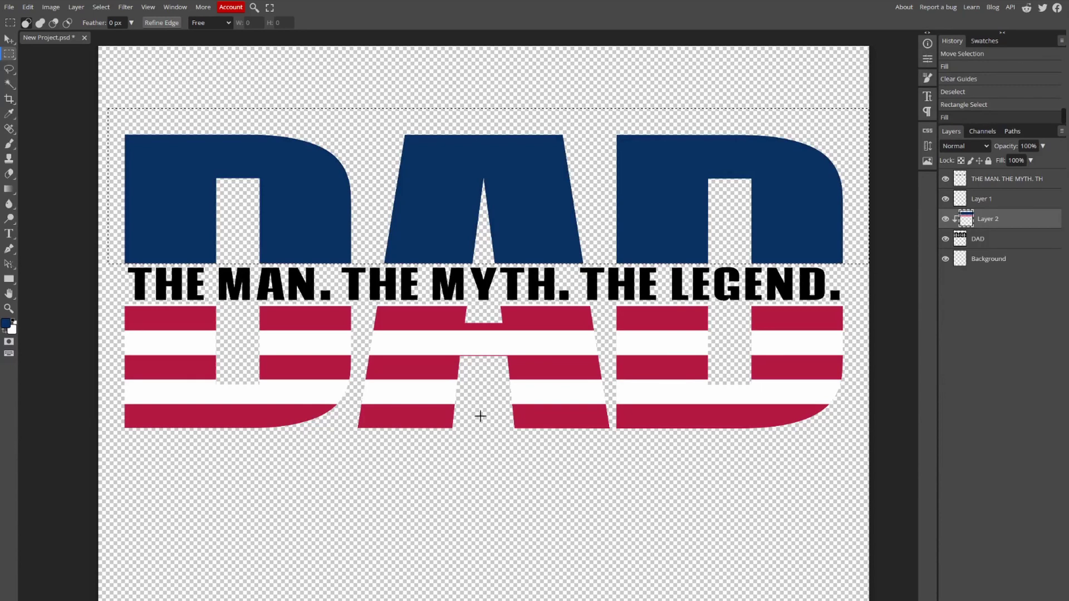
# Add an empty layer directly above the slogan layer and clip it to the slogan text
pyautogui.click(945, 179)
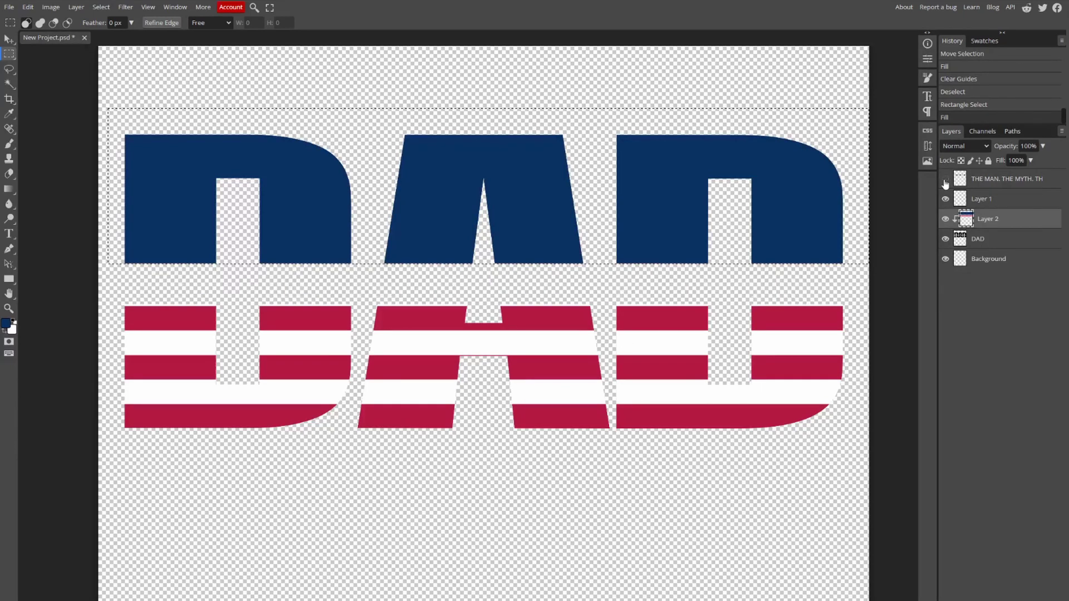
pyautogui.click(945, 178)
pyautogui.click(976, 182)
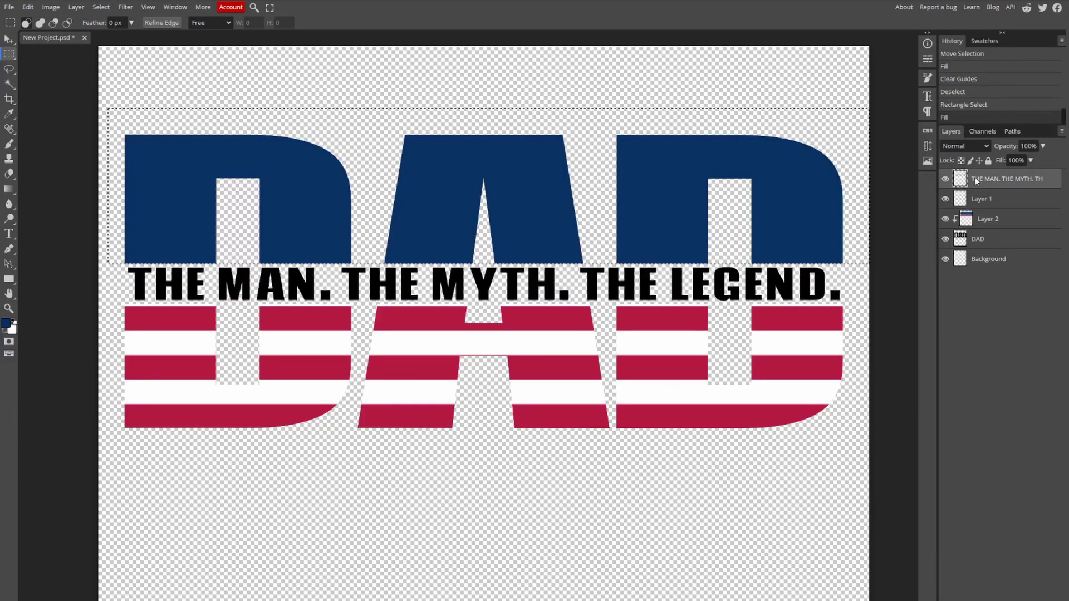
pyautogui.click(76, 7)
pyautogui.moveTo(105, 19)
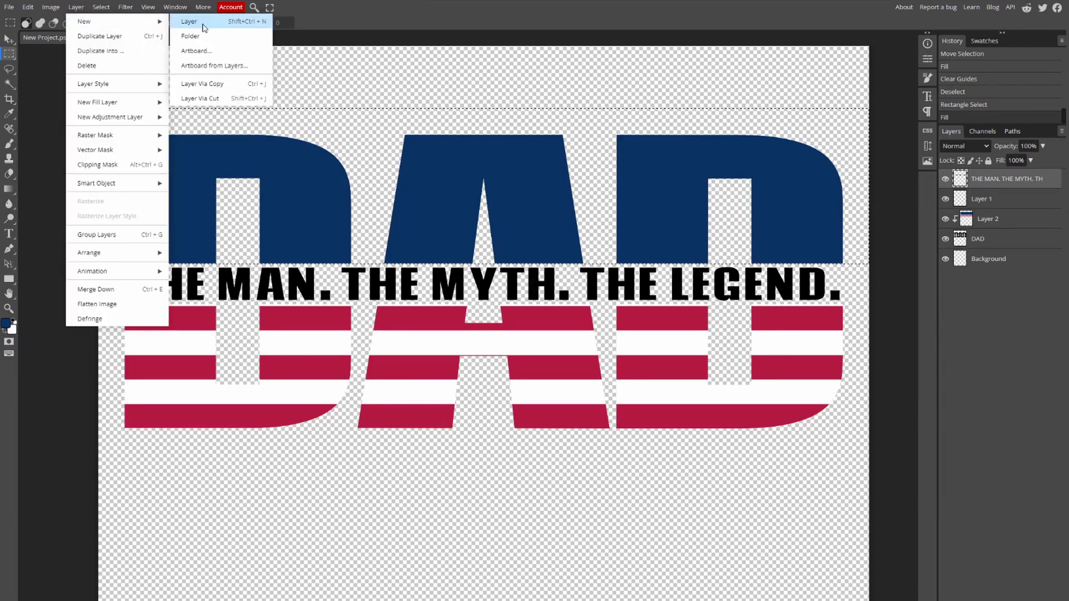
pyautogui.click(222, 22)
pyautogui.rightClick(963, 180)
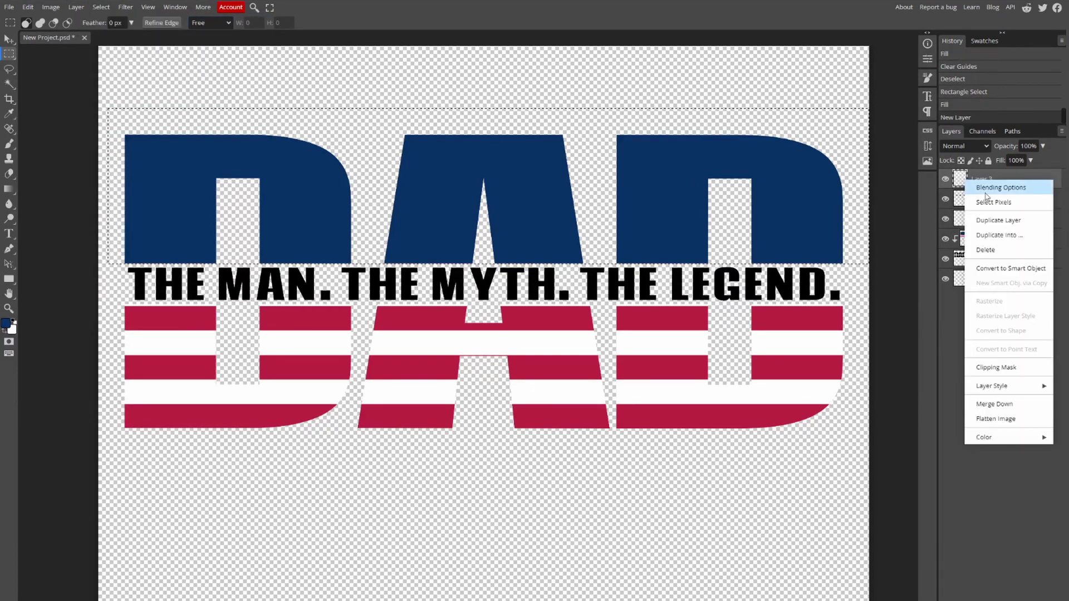
pyautogui.click(996, 369)
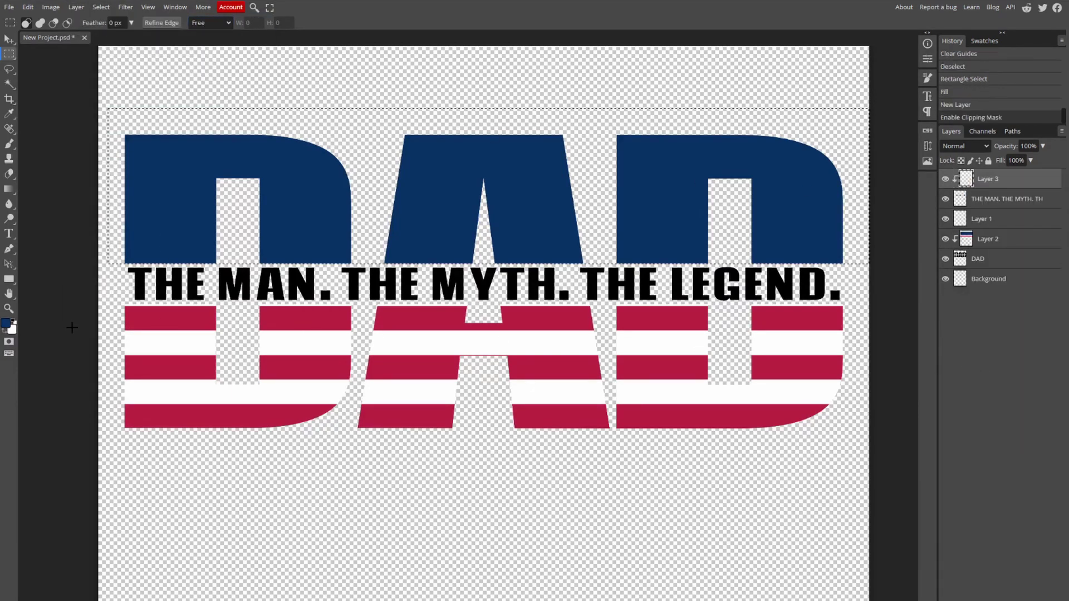
# Select a full-width area around the slogan, fill it with white #ffffff on its clipped layer, and deselect
pyautogui.click(6, 323)
pyautogui.moveTo(106, 176); pyautogui.dragTo(73, 89)
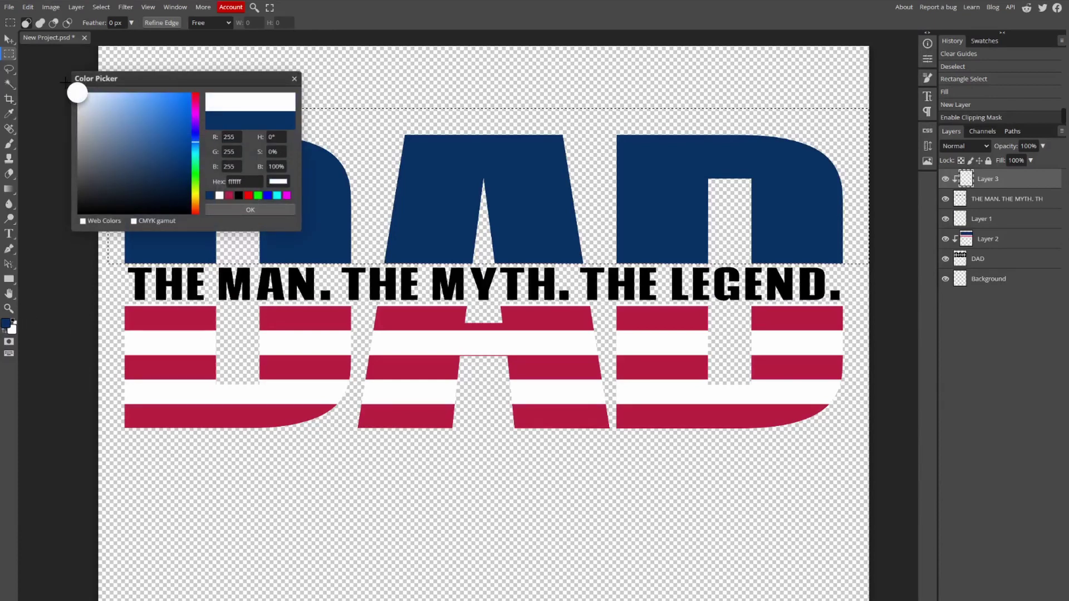
pyautogui.click(271, 212)
pyautogui.moveTo(112, 318); pyautogui.dragTo(891, 249)
pyautogui.hotkey('alt', 'BackSpace')
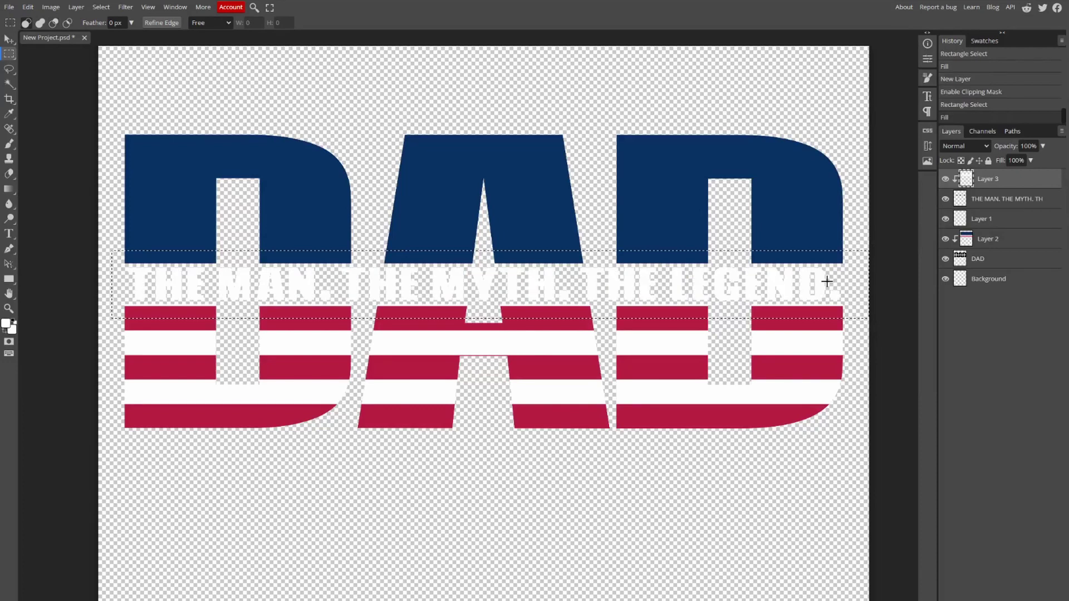
pyautogui.hotkey('ctrl', 'd')
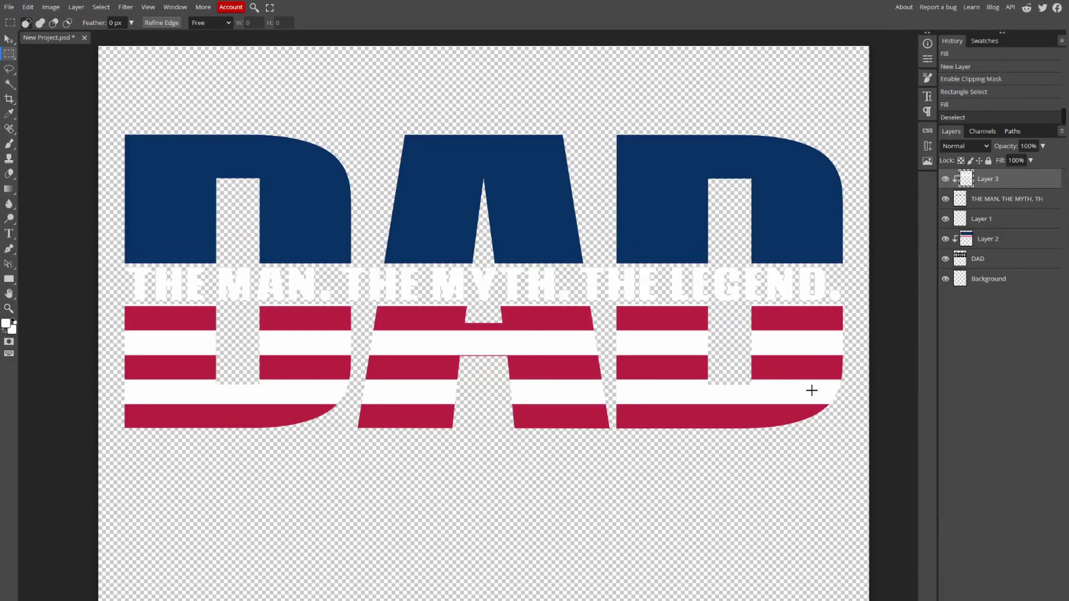
# Fill the Background layer with black #000000 and view the whole design against it
pyautogui.click(981, 281)
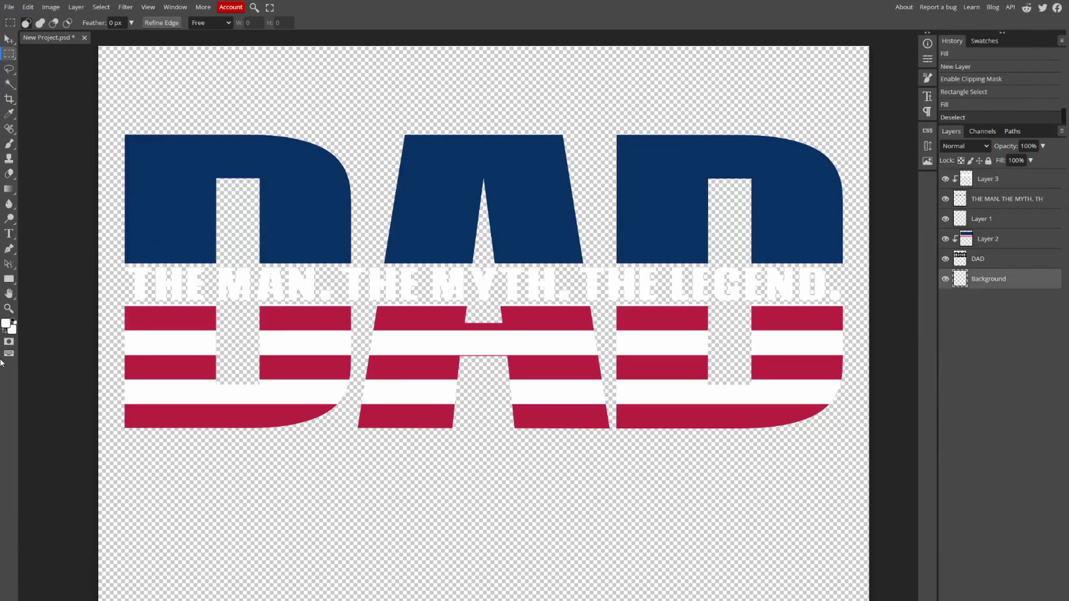
pyautogui.click(5, 324)
pyautogui.moveTo(101, 185); pyautogui.dragTo(78, 215)
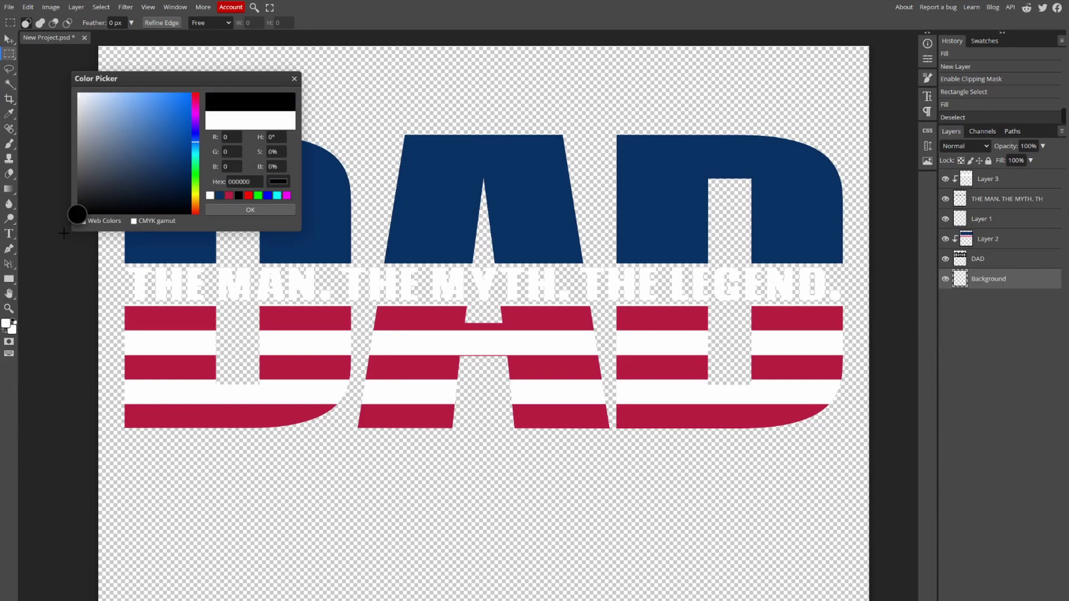
pyautogui.click(249, 210)
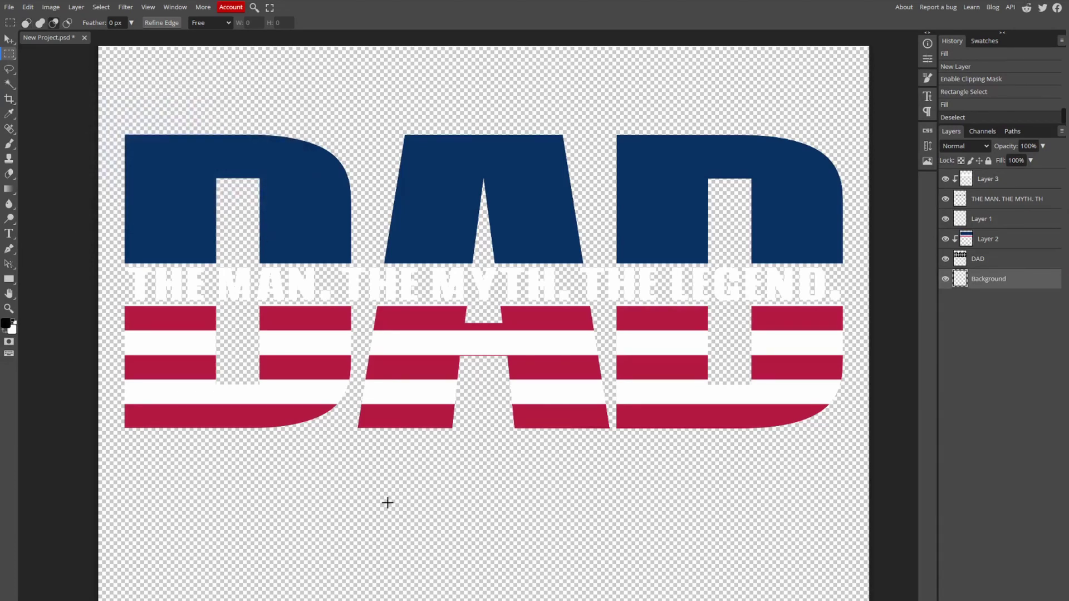
pyautogui.hotkey('alt', 'BackSpace')
pyautogui.scroll(-2, 483, 323)
pyautogui.scroll(2, 483, 323)
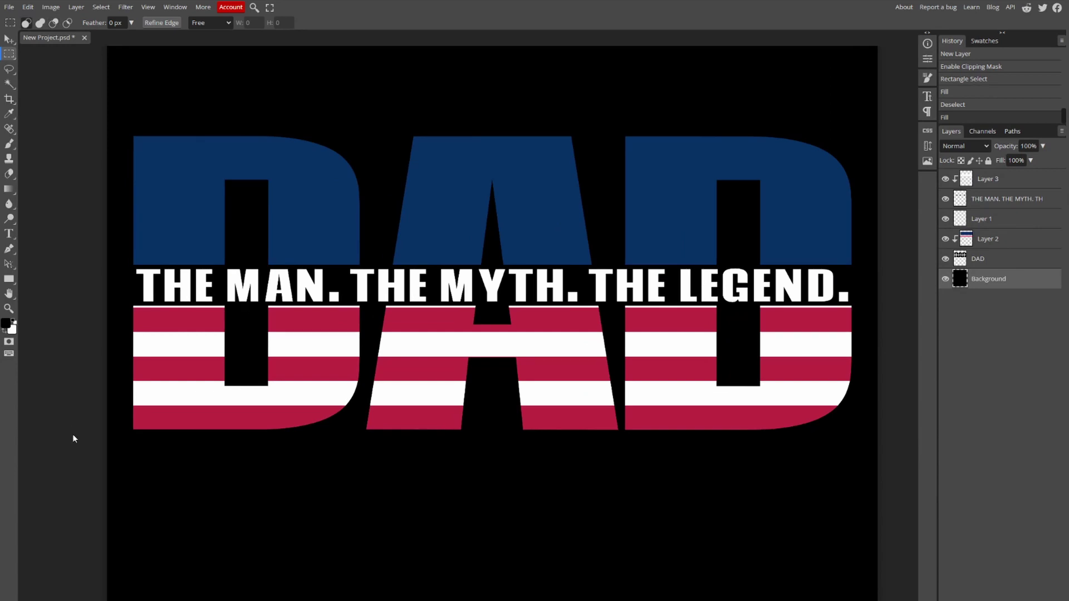
pyautogui.scroll(-2, 74, 431)
pyautogui.hscroll(3, 71, 432)
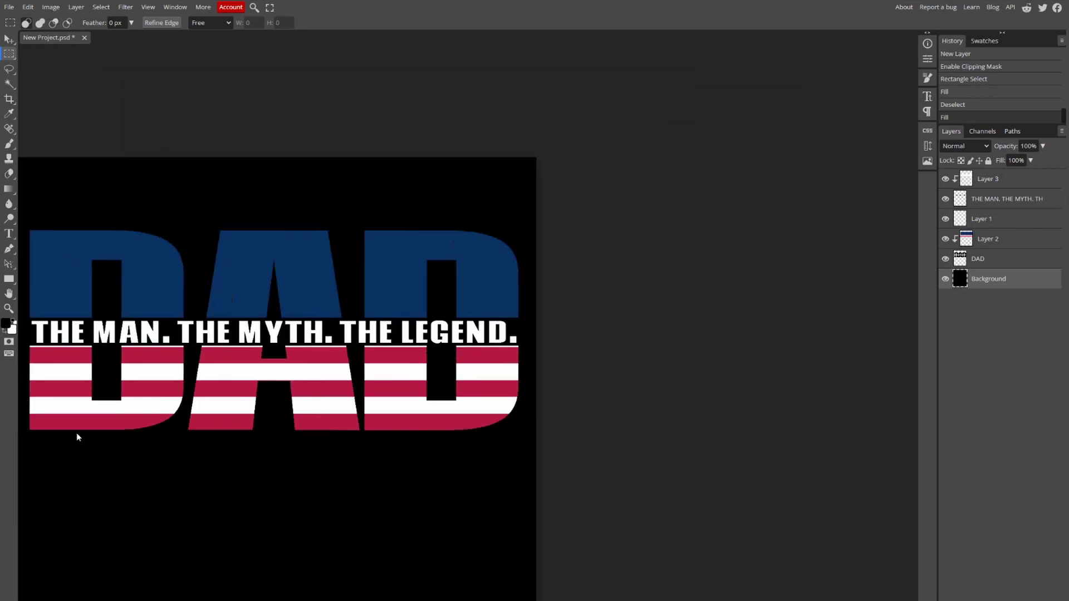
pyautogui.hscroll(-4, 79, 436)
pyautogui.scroll(-3, 125, 446)
pyautogui.hscroll(-2, 158, 459)
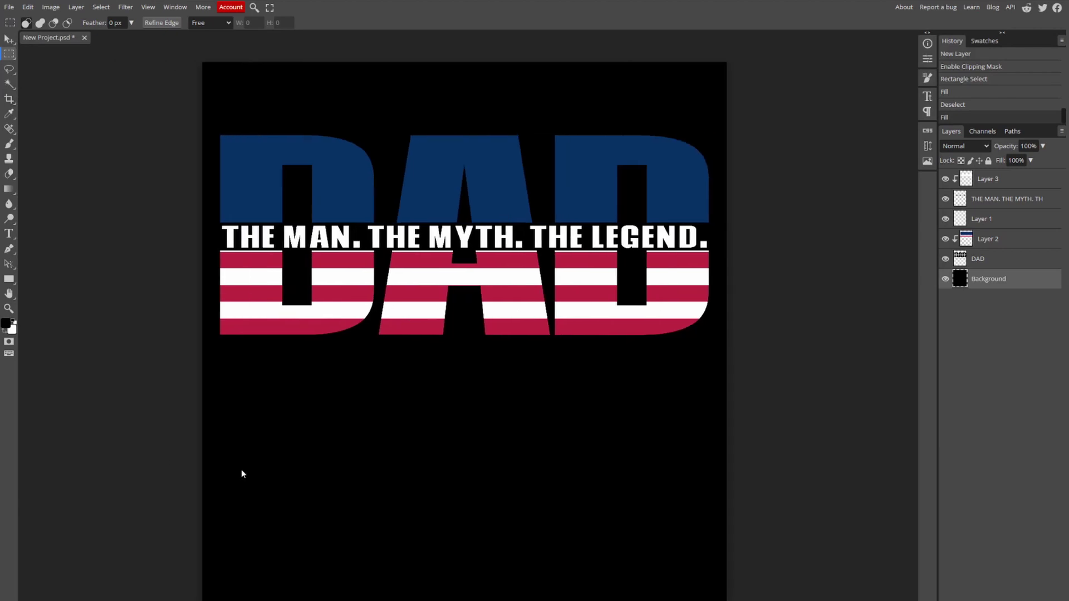